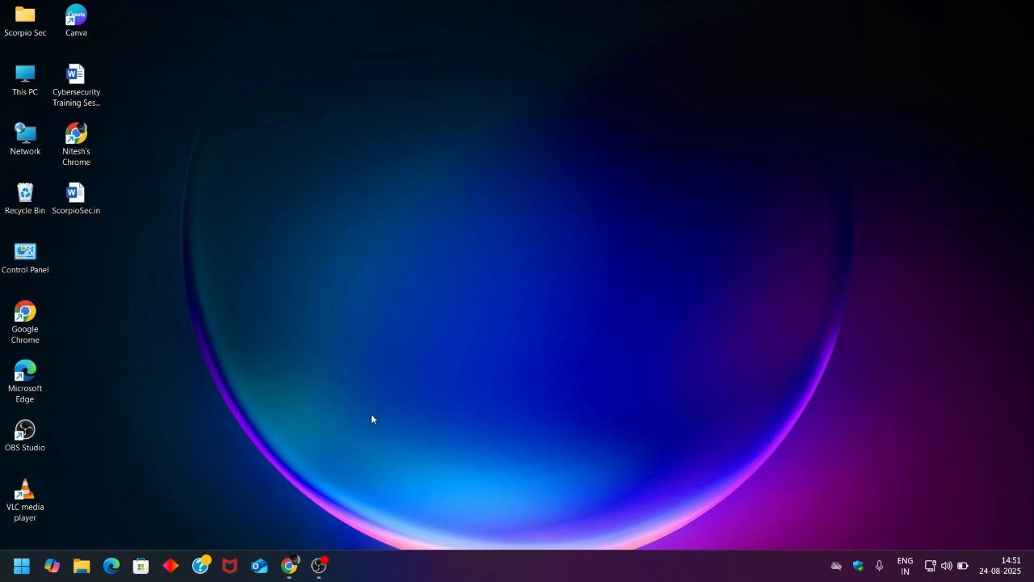
# - Search Google in Chrome for 'vm ware work station' and scroll through the results
pyautogui.click(289, 565)
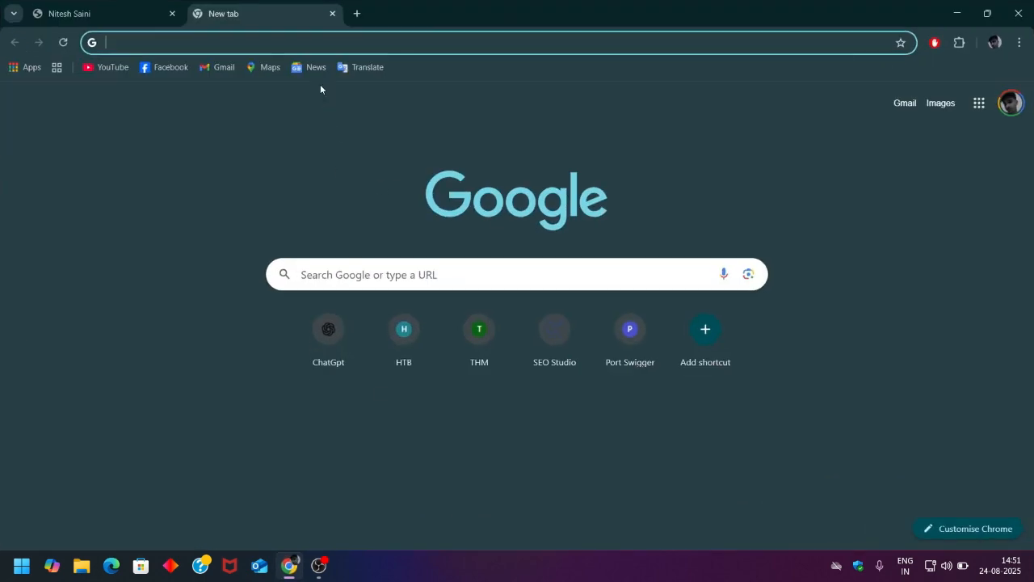
pyautogui.write('vm war')
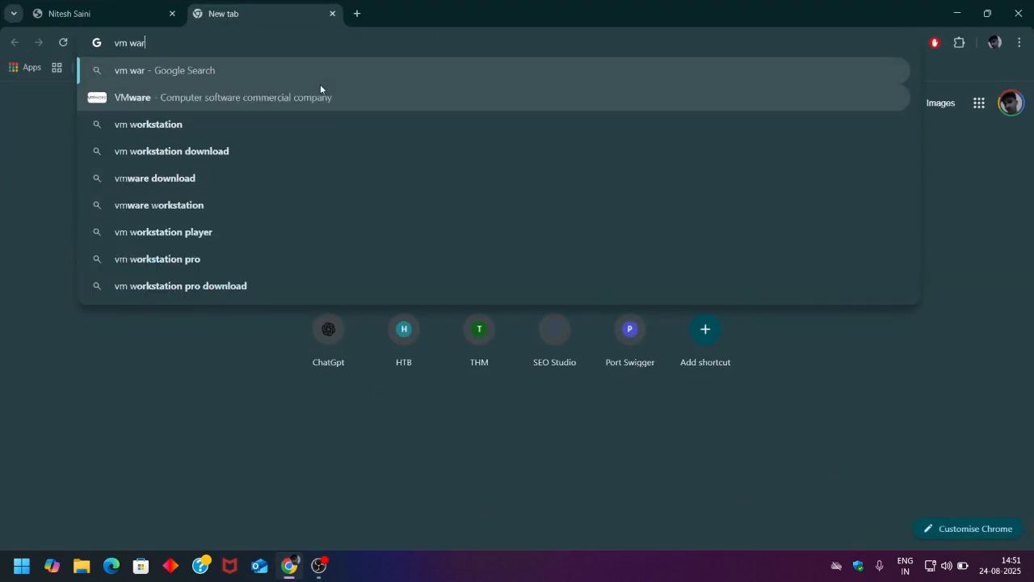
pyautogui.write('e work sta')
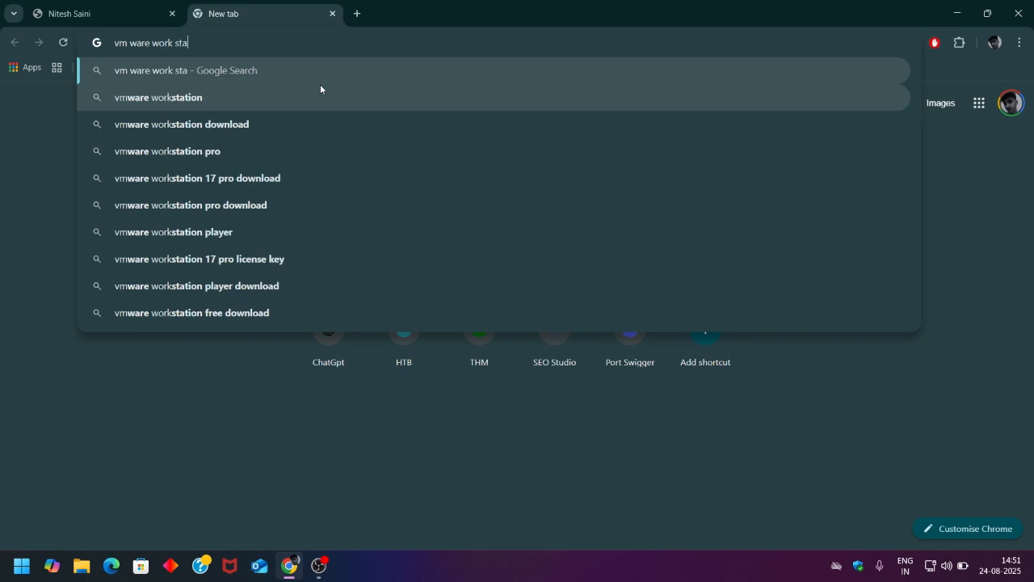
pyautogui.write('tion')
pyautogui.press('Return')
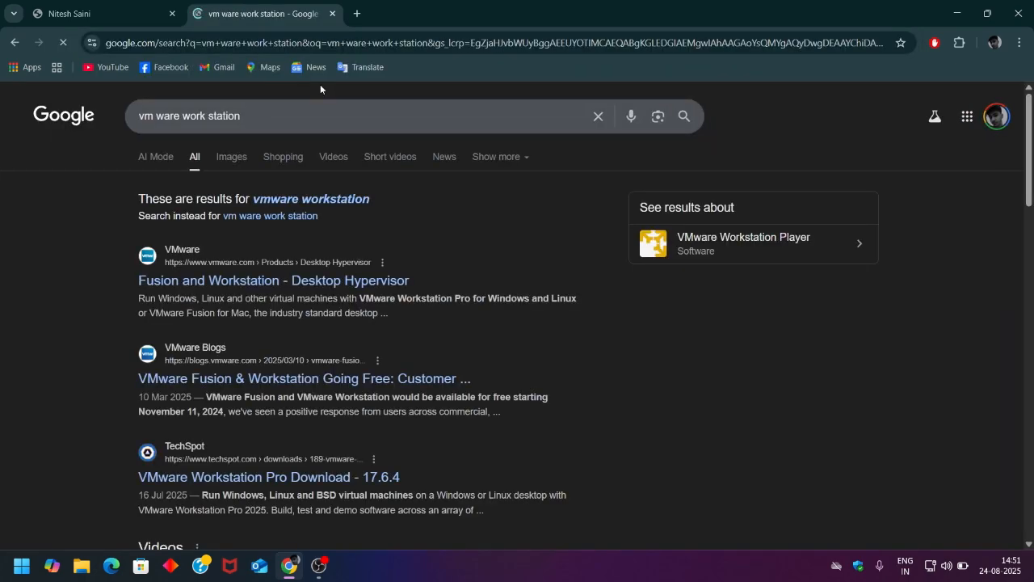
pyautogui.scroll(-2, 153, 282)
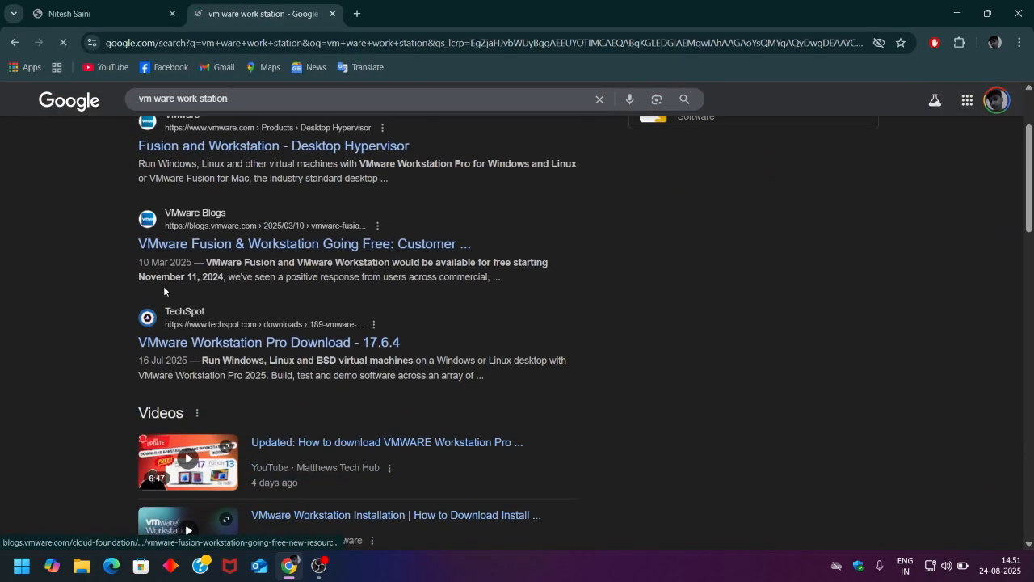
# - Start the VMware Workstation Pro Windows installer download from TechSpot's download page
pyautogui.click(154, 343)
pyautogui.scroll(-2, 223, 340)
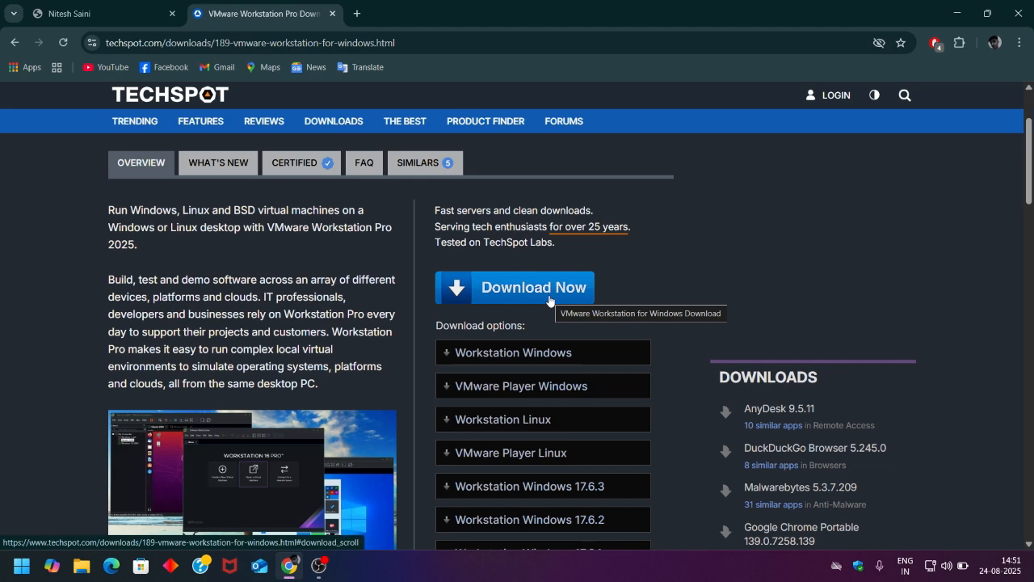
pyautogui.click(549, 297)
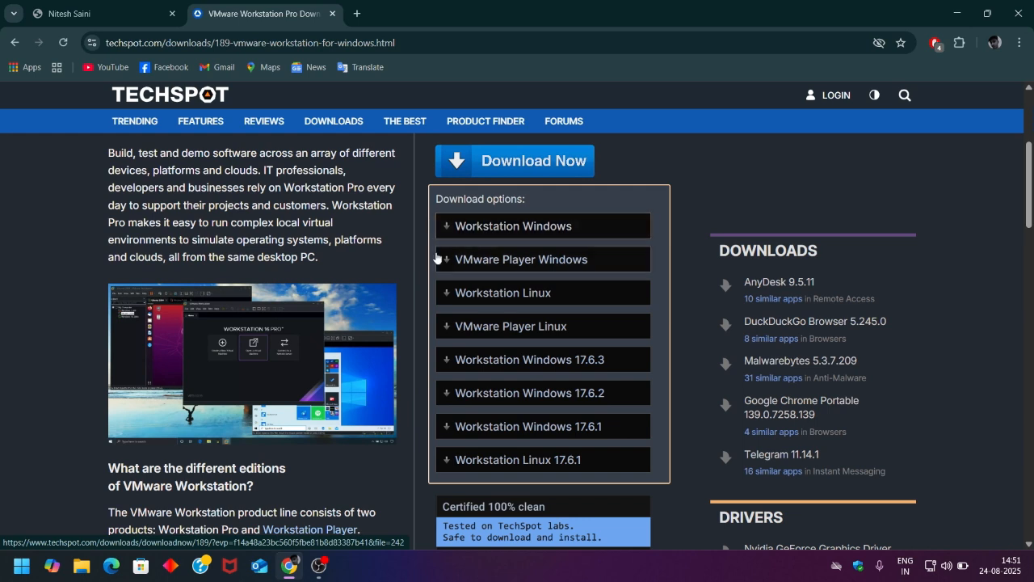
pyautogui.click(524, 228)
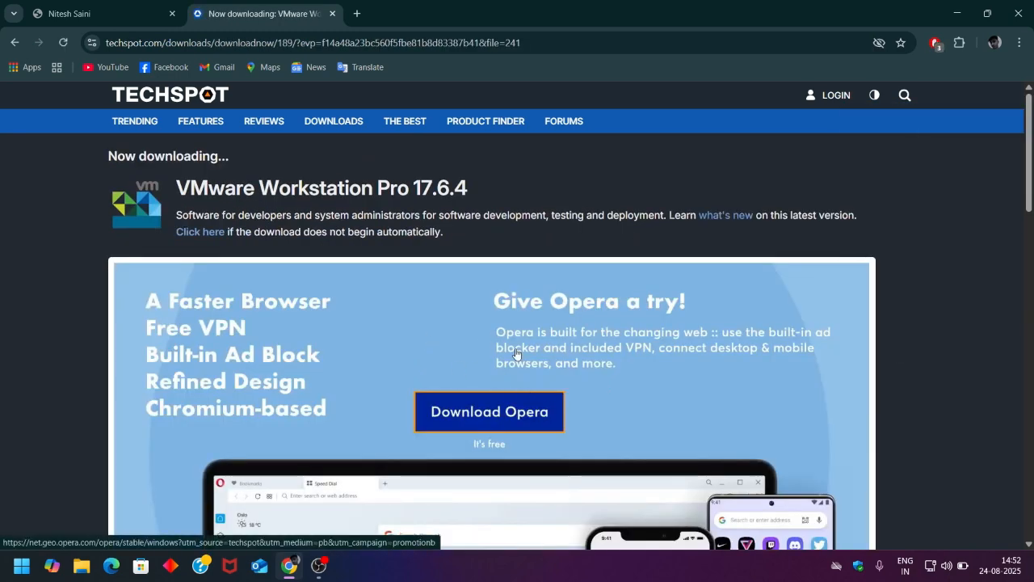
# - Confirm in Chrome's download panel that the VMware Workstation Pro 17.6.4 installer is downloading
pyautogui.scroll(-3, 517, 355)
pyautogui.scroll(-2, 515, 354)
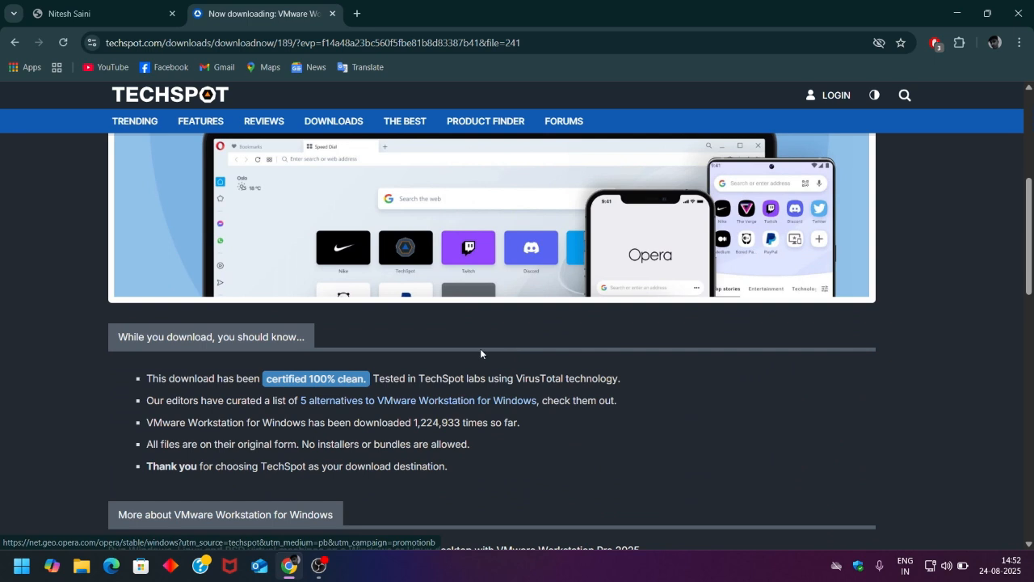
pyautogui.scroll(2, 378, 353)
pyautogui.scroll(3, 378, 355)
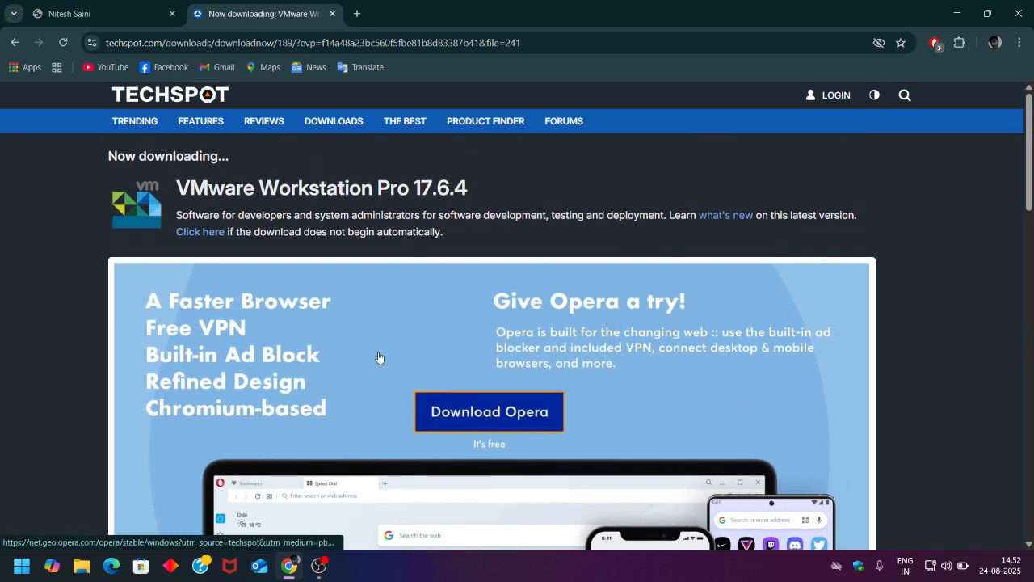
pyautogui.click(481, 410)
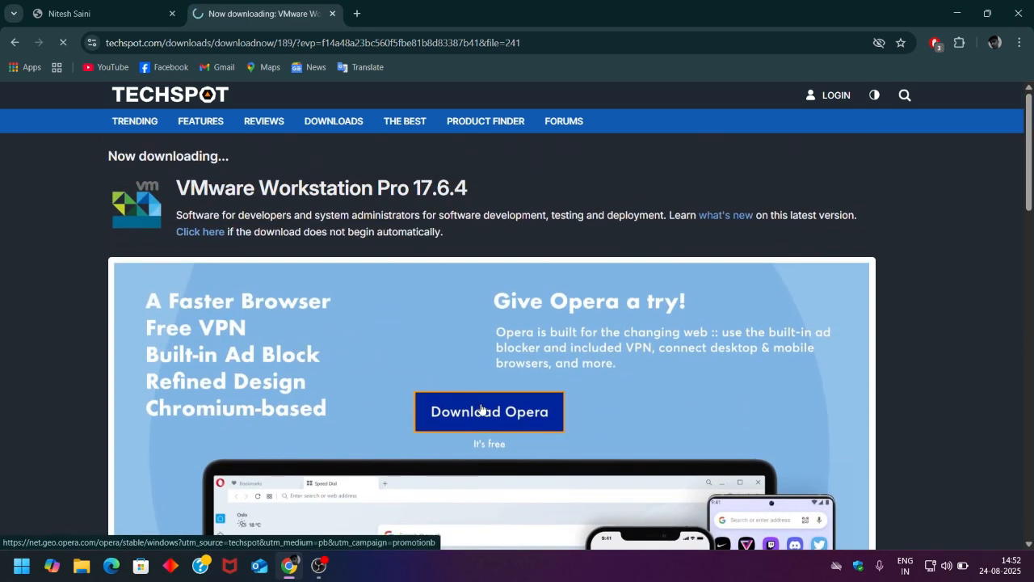
pyautogui.click(904, 95)
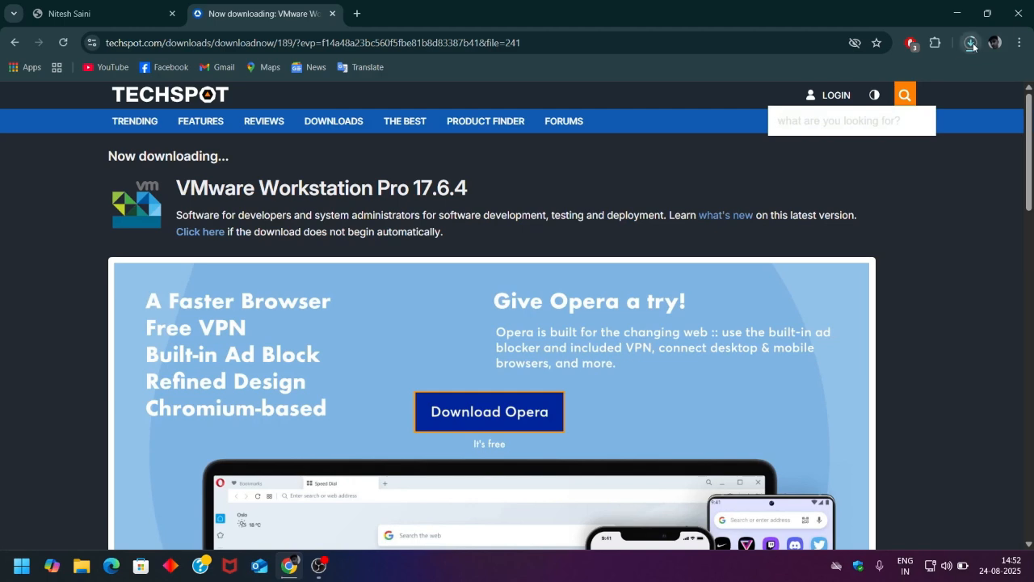
pyautogui.click(972, 42)
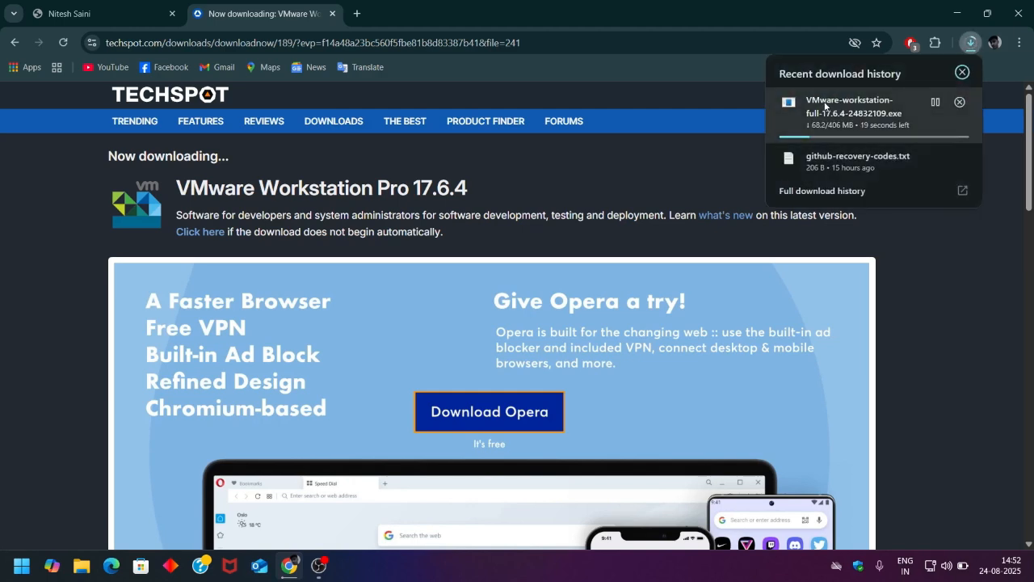
pyautogui.click(677, 184)
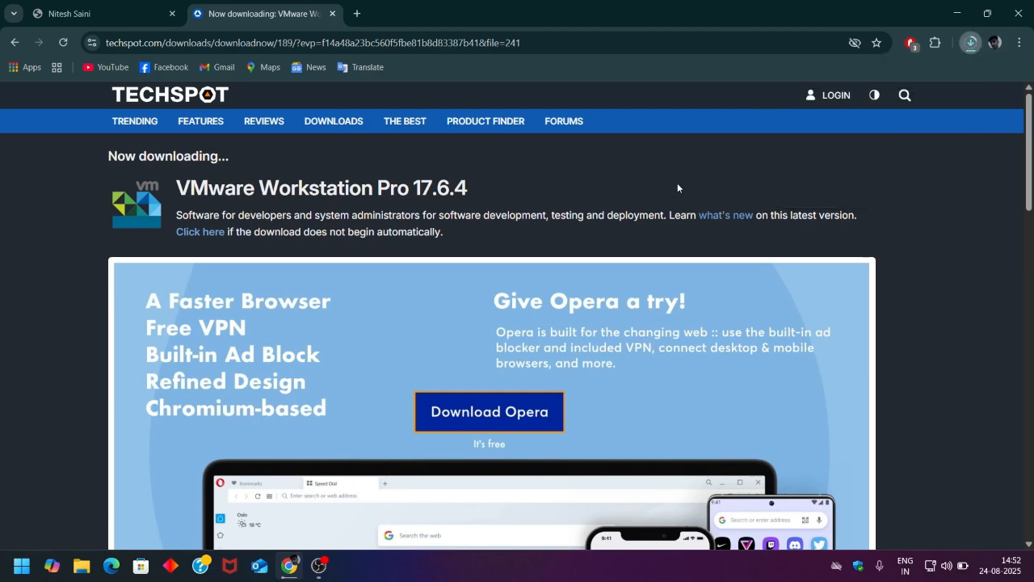
pyautogui.click(358, 15)
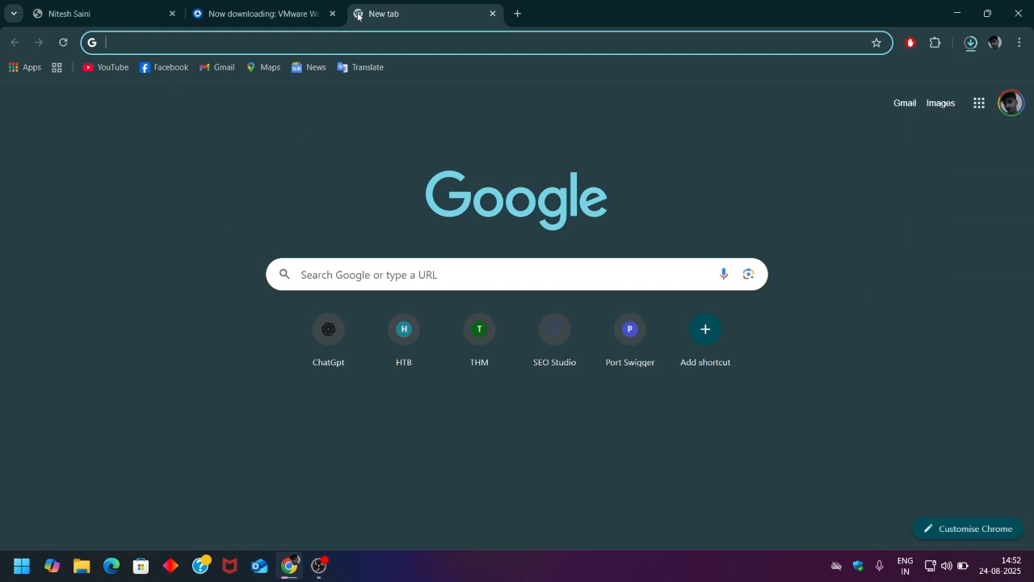
# - Search Google for 'kalilinux iso' to find Kali's official Get Kali page
pyautogui.write('kalilin')
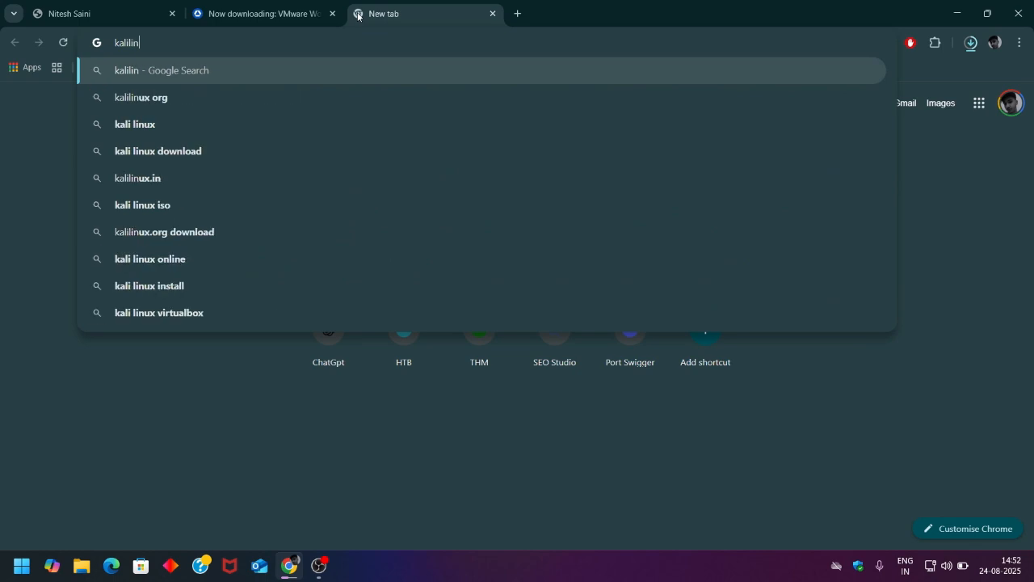
pyautogui.write('ux iso')
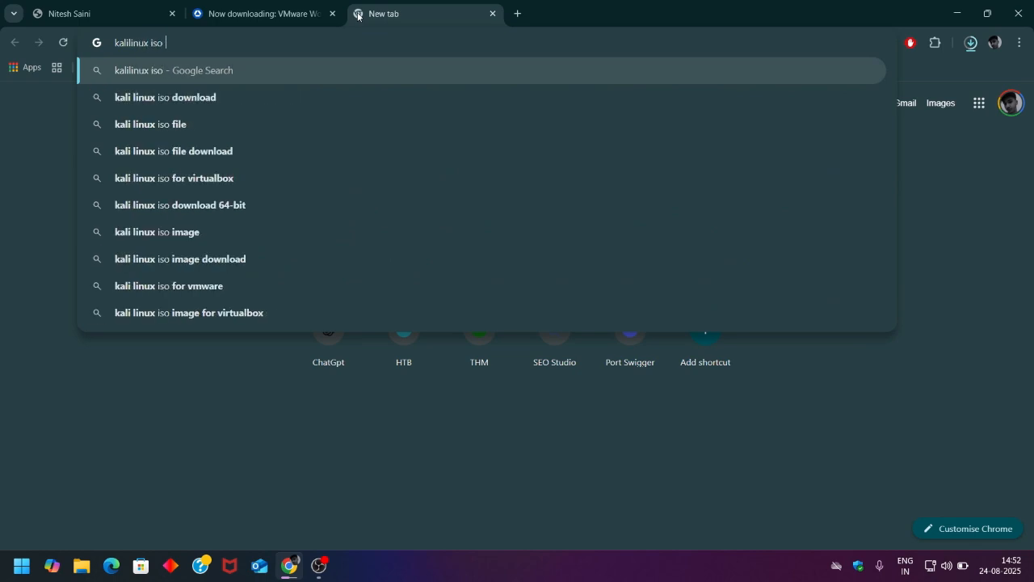
pyautogui.press('Return')
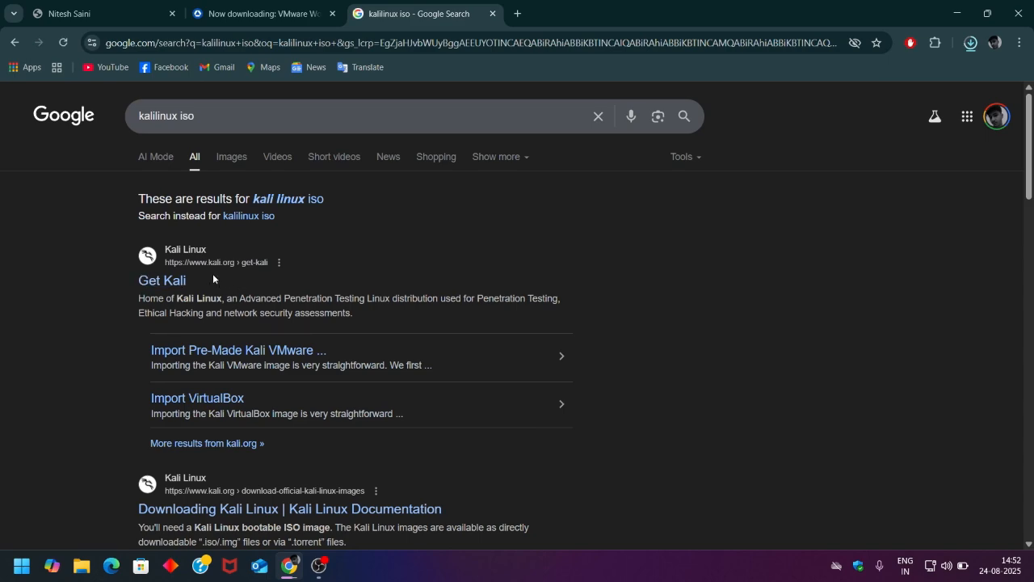
# - Download the Kali Linux 2025.2 amd64 Installer ISO from Get Kali and check its progress
pyautogui.click(142, 287)
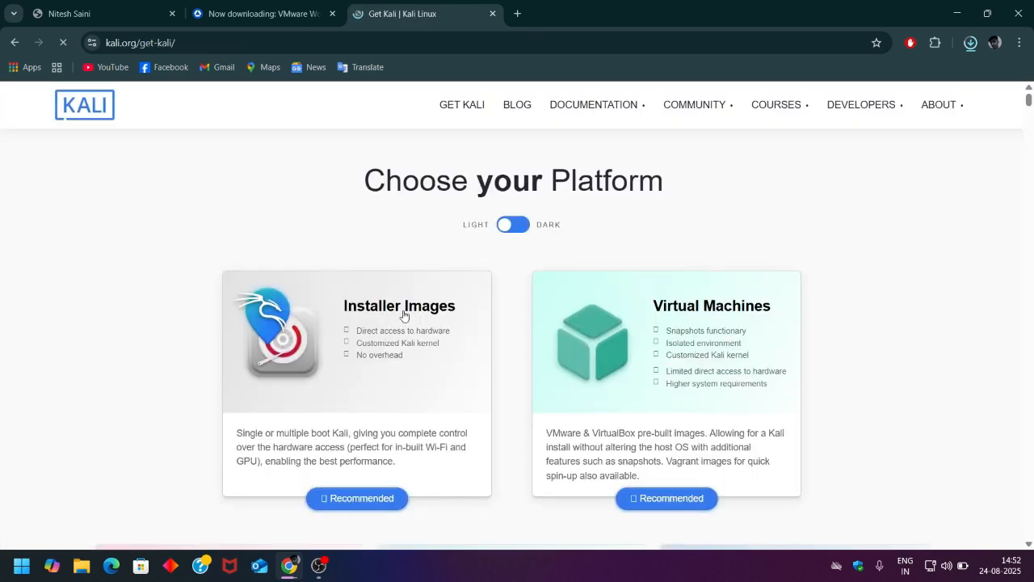
pyautogui.scroll(-5, 404, 316)
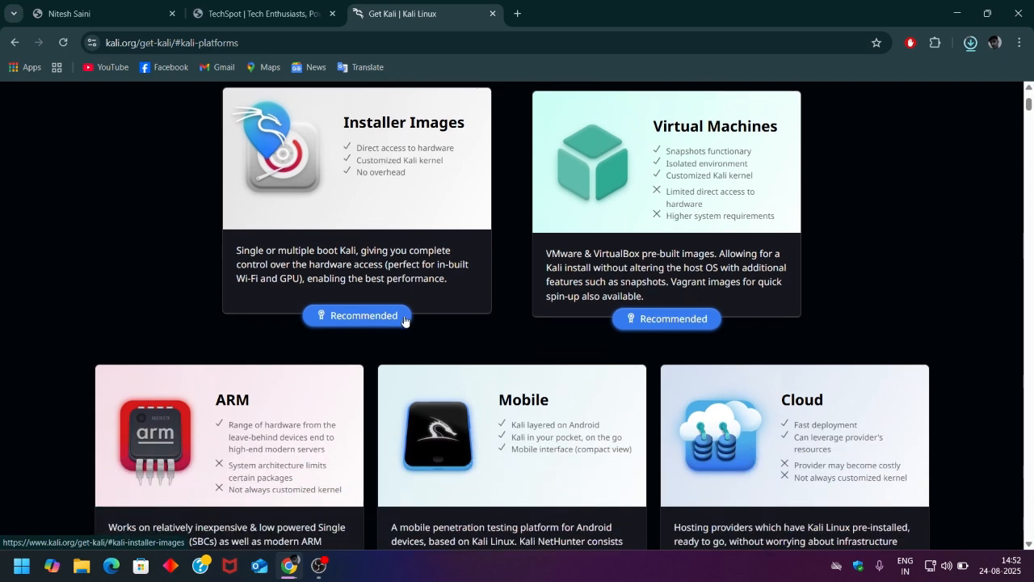
pyautogui.scroll(-10, 404, 325)
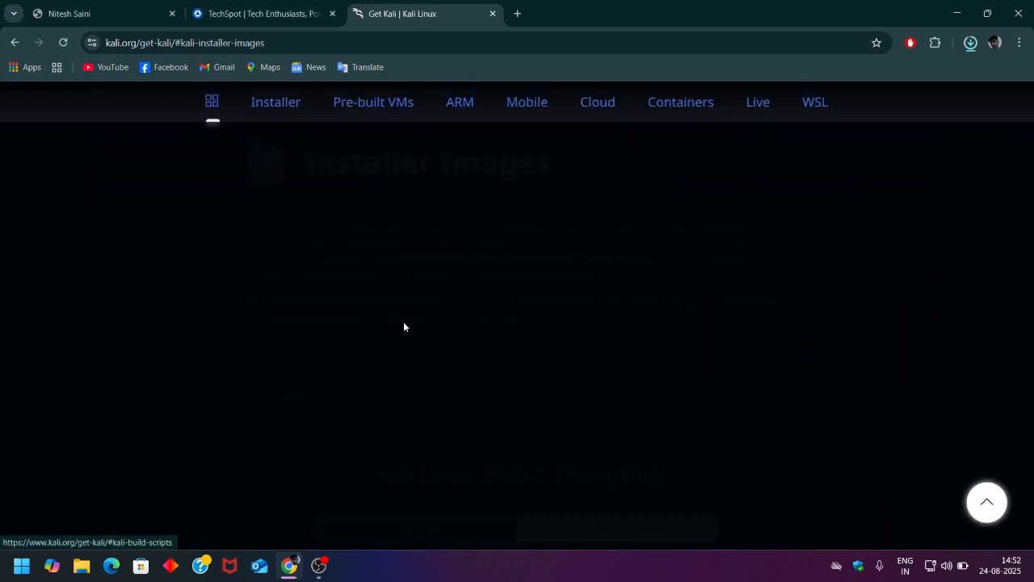
pyautogui.scroll(-4, 402, 325)
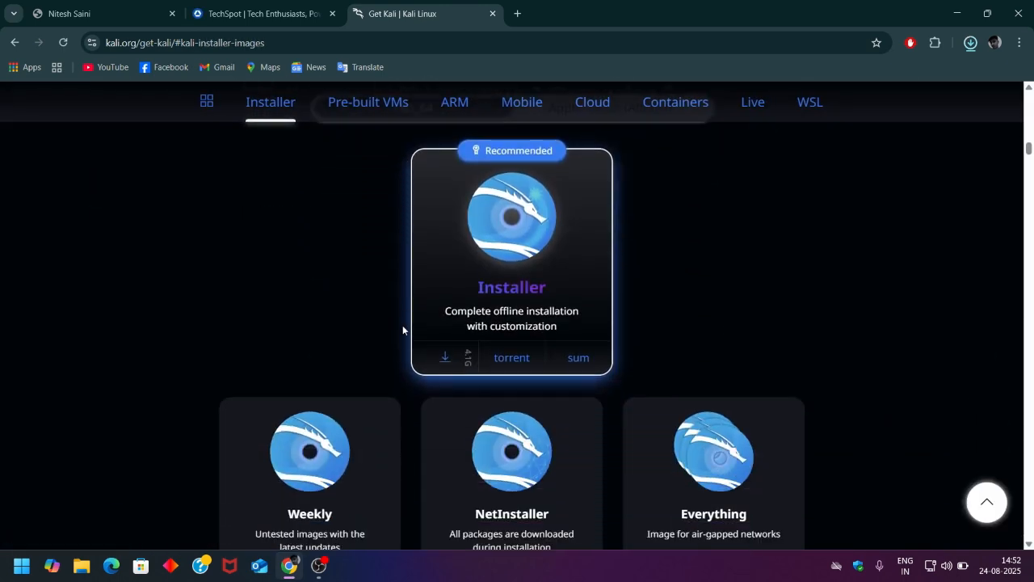
pyautogui.scroll(-1, 402, 325)
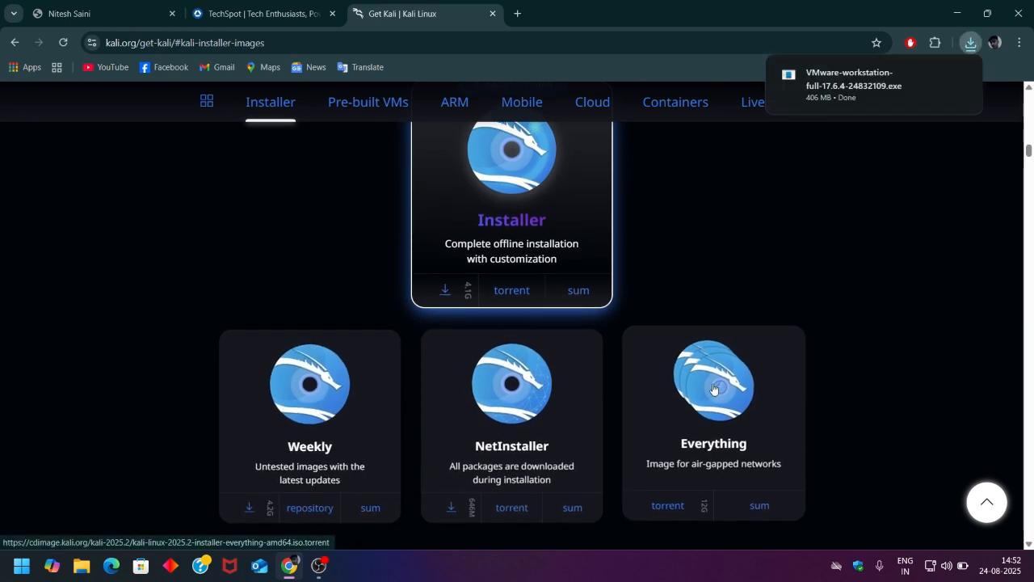
pyautogui.click(446, 288)
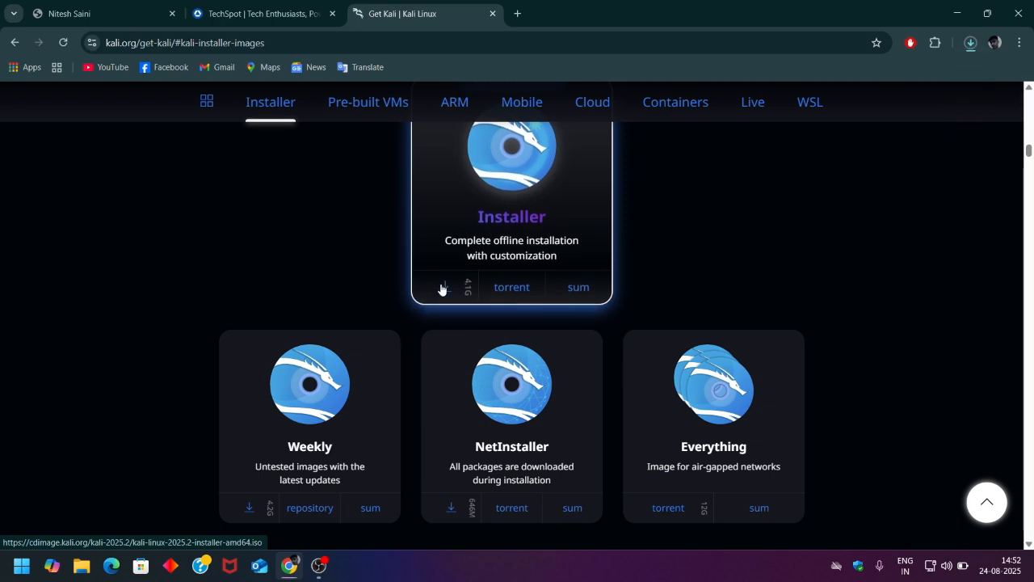
pyautogui.click(974, 48)
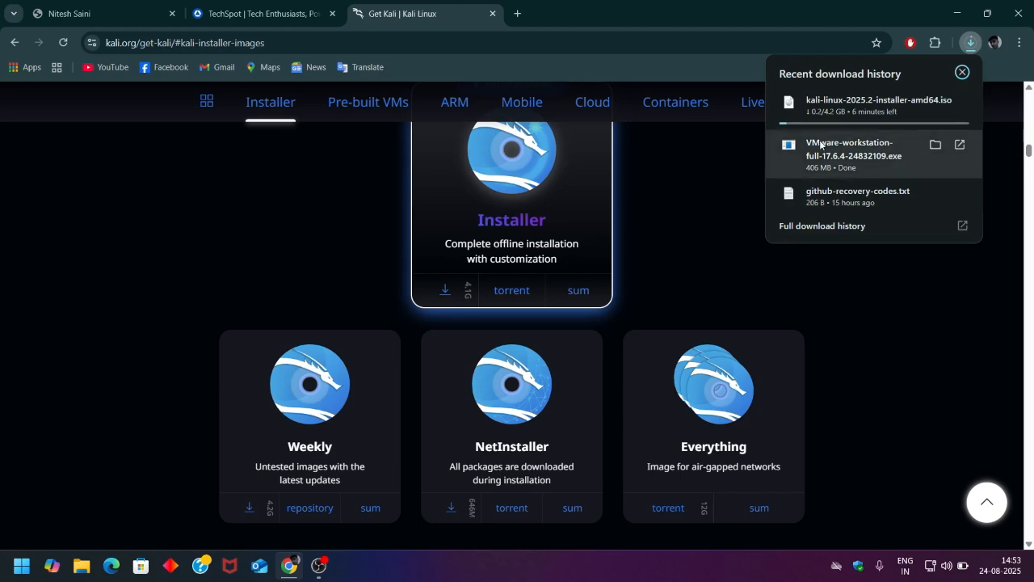
# - Run the VMware-workstation-full-17.6.4 installer from the Downloads folder in File Explorer
pyautogui.click(84, 567)
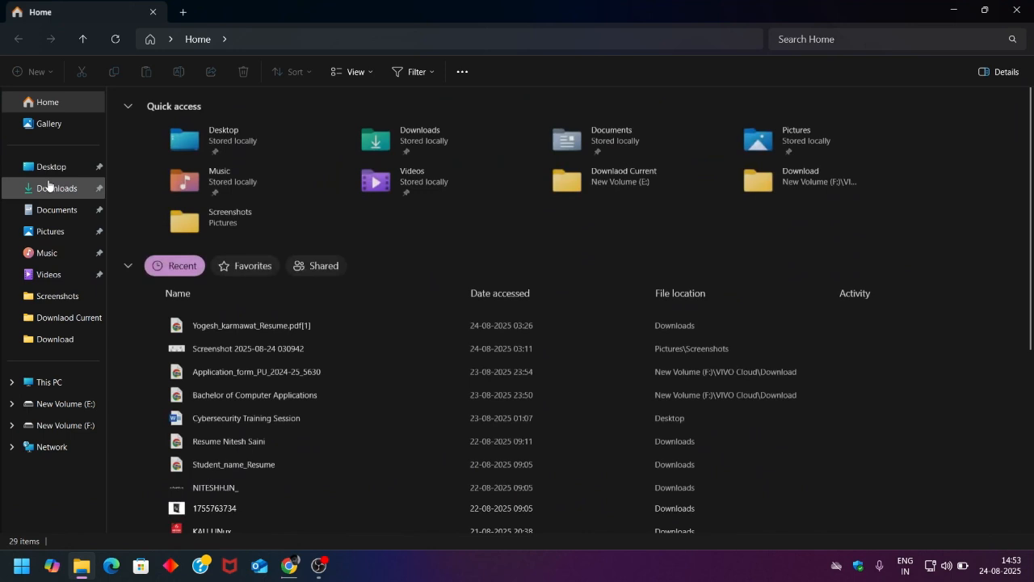
pyautogui.click(48, 183)
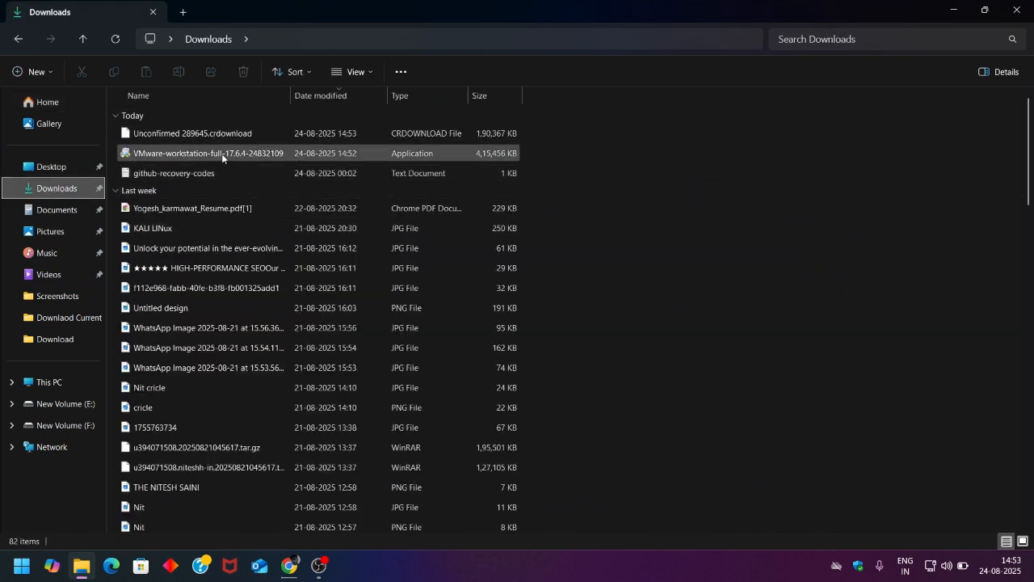
pyautogui.moveTo(222, 157)
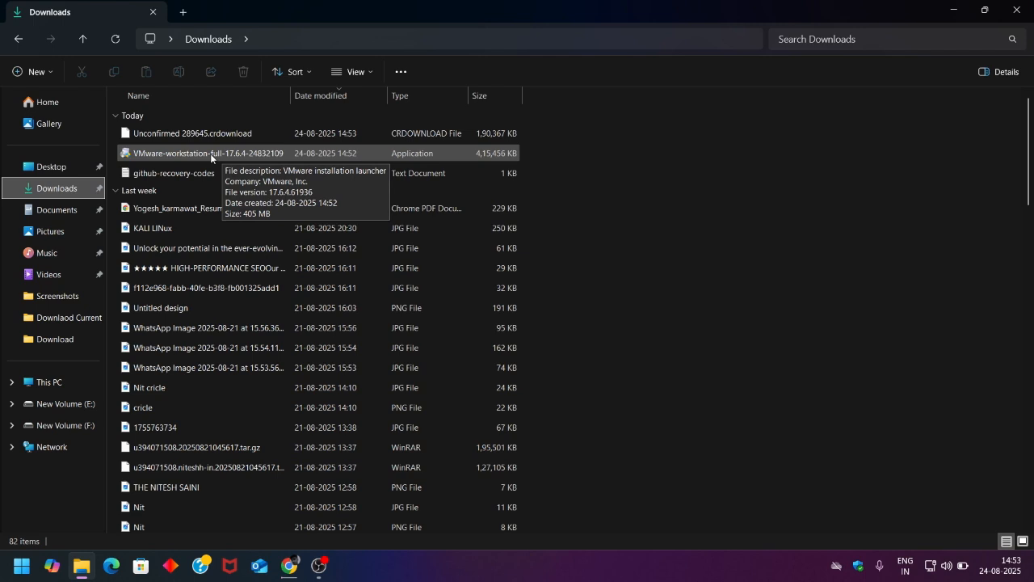
pyautogui.doubleClick(210, 153)
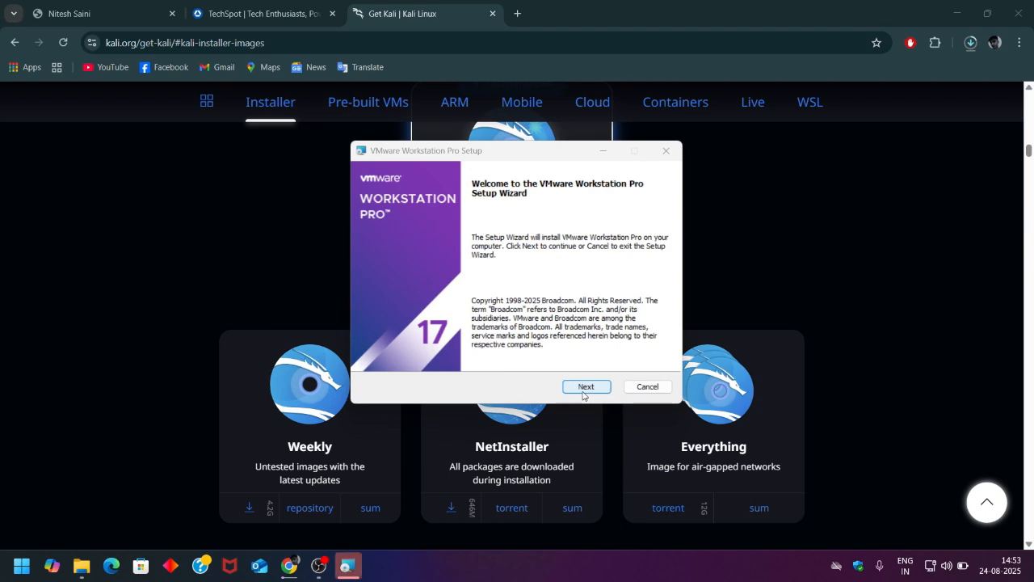
# - Accept the EULA, keep default setup options and the desktop shortcut, install, and finish
pyautogui.click(582, 388)
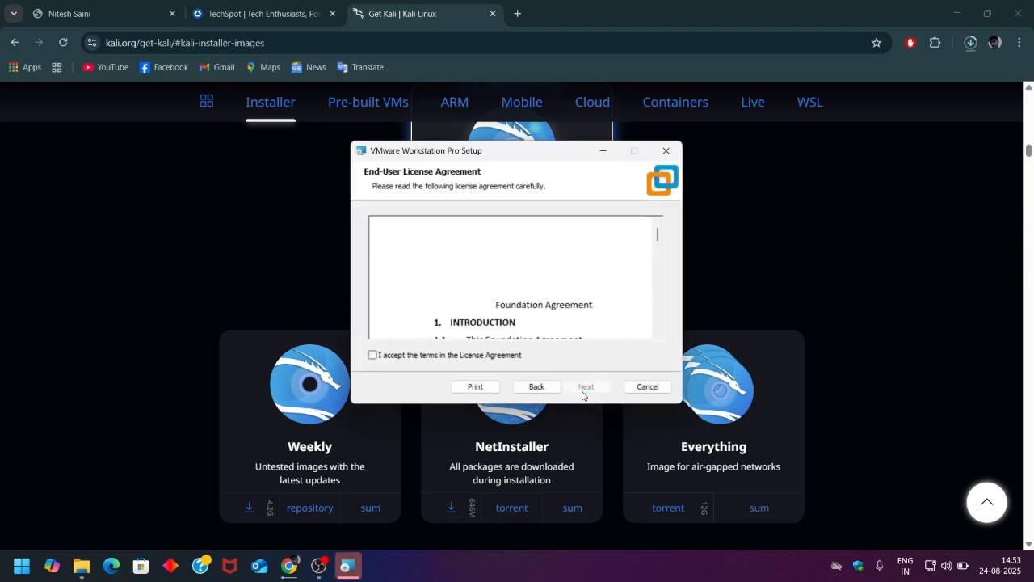
pyautogui.click(372, 355)
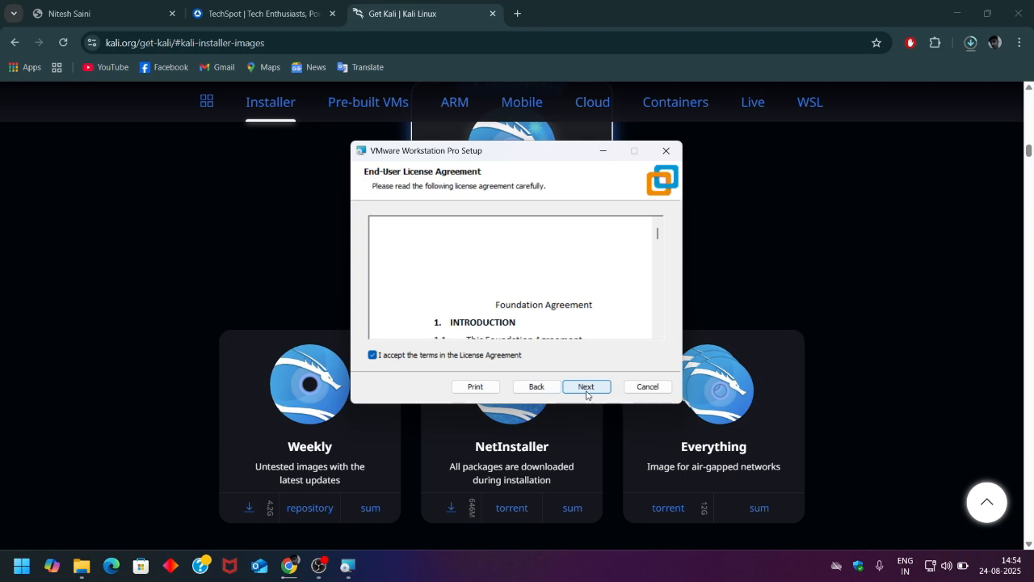
pyautogui.click(586, 389)
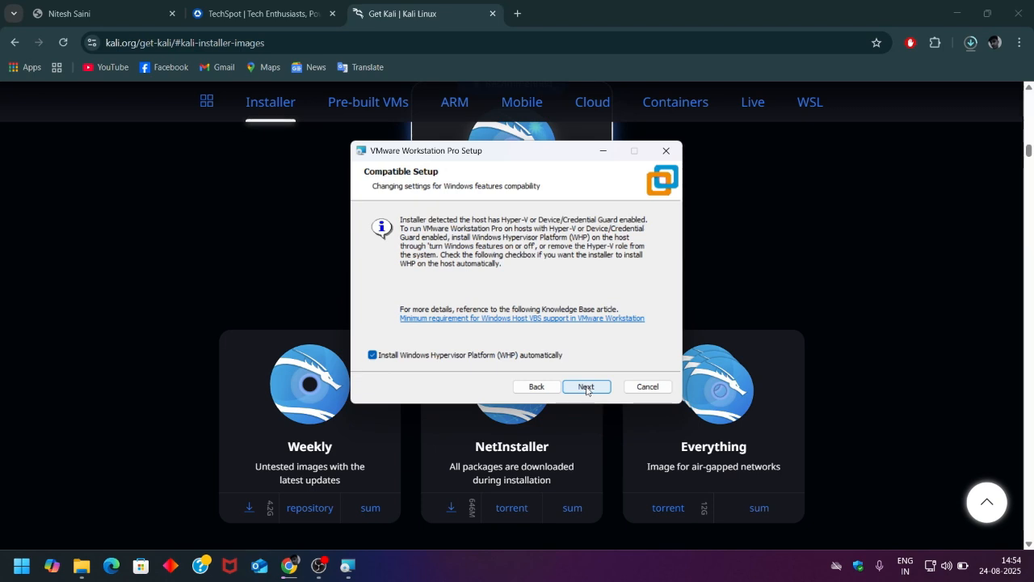
pyautogui.click(586, 388)
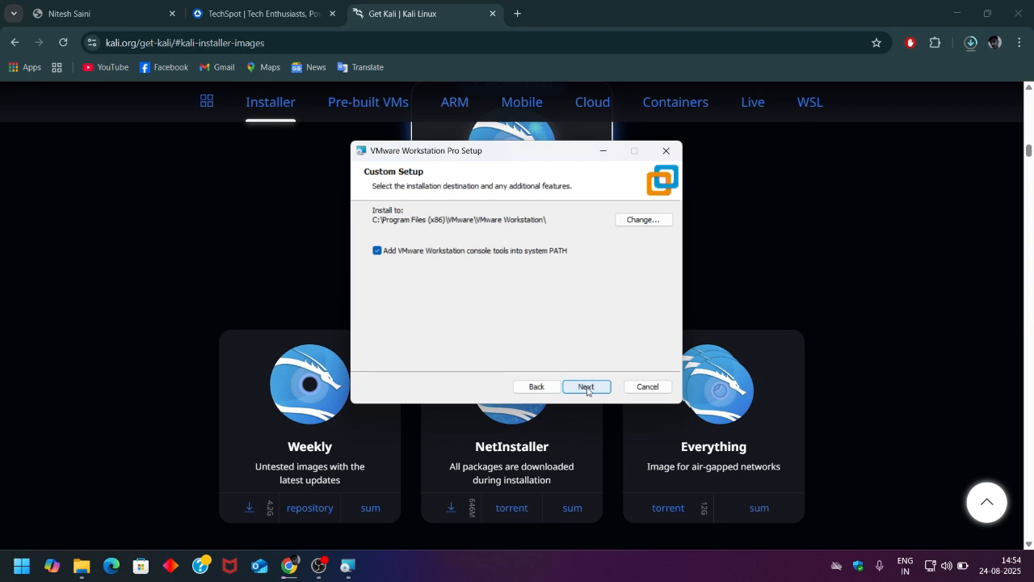
pyautogui.click(586, 387)
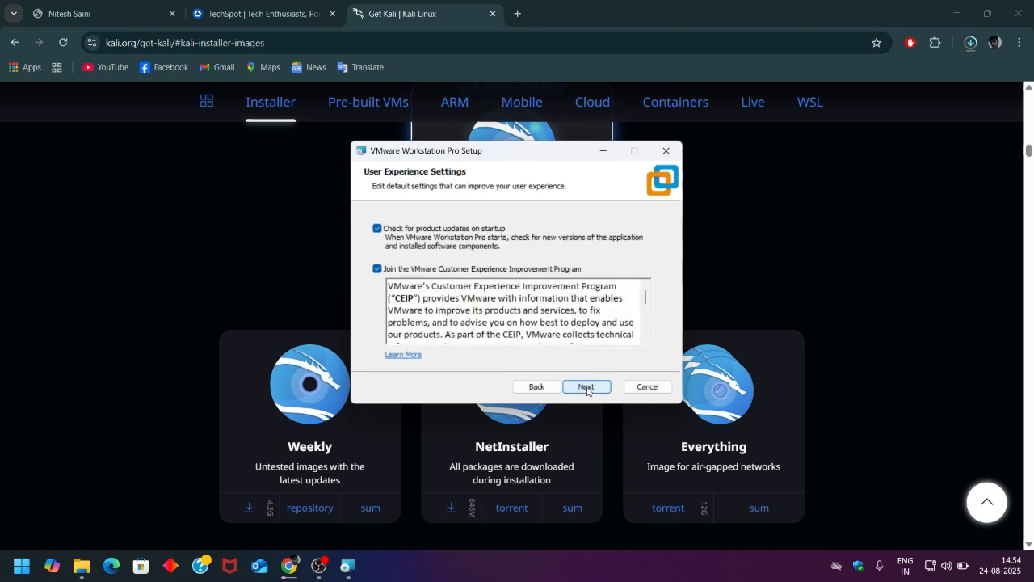
pyautogui.click(586, 387)
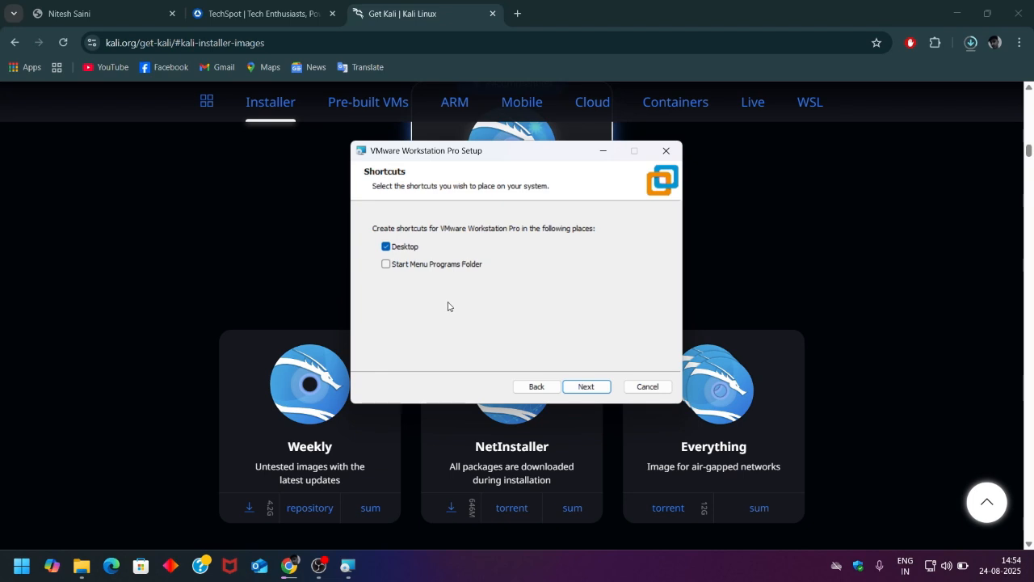
pyautogui.click(587, 388)
pyautogui.click(584, 386)
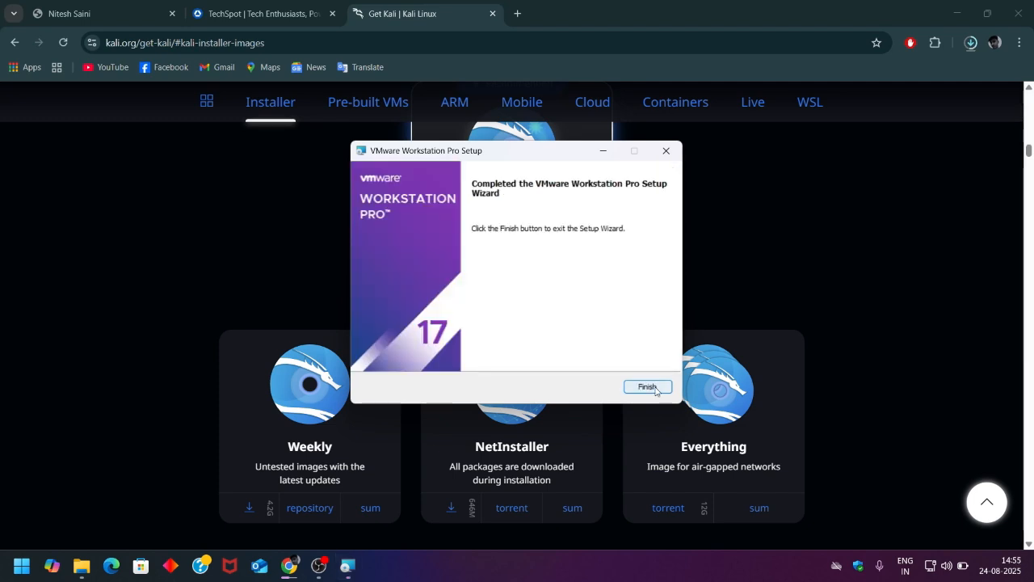
pyautogui.click(647, 387)
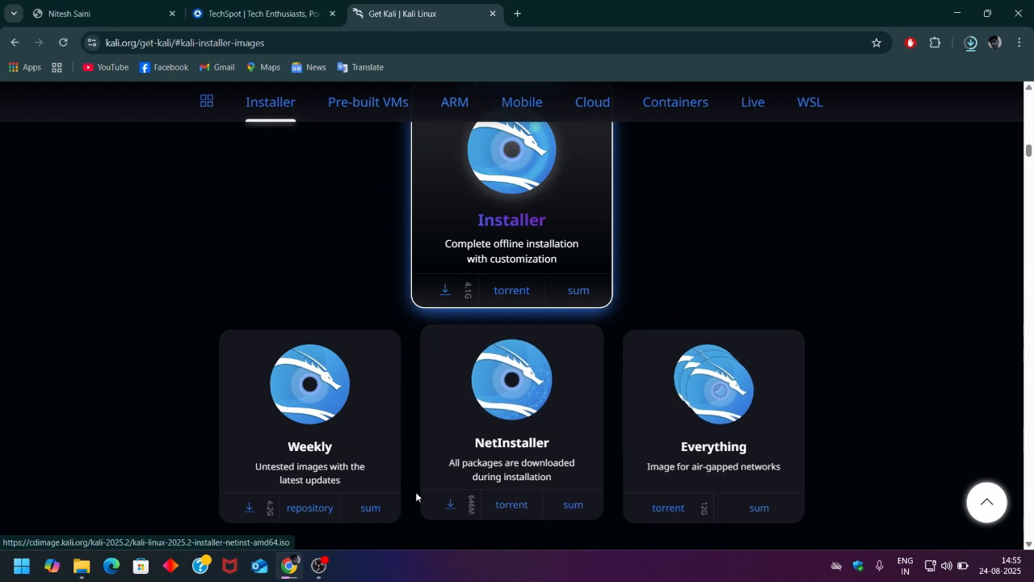
# - Minimize Chrome and File Explorer, then move the VMware Workstation Pro shortcut to mid-desktop
pyautogui.click(957, 13)
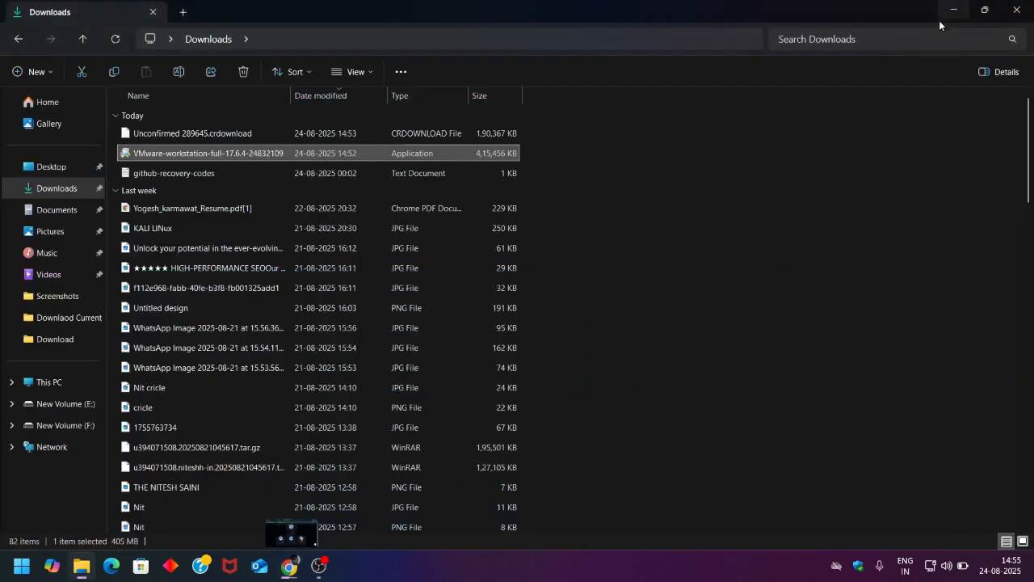
pyautogui.click(954, 12)
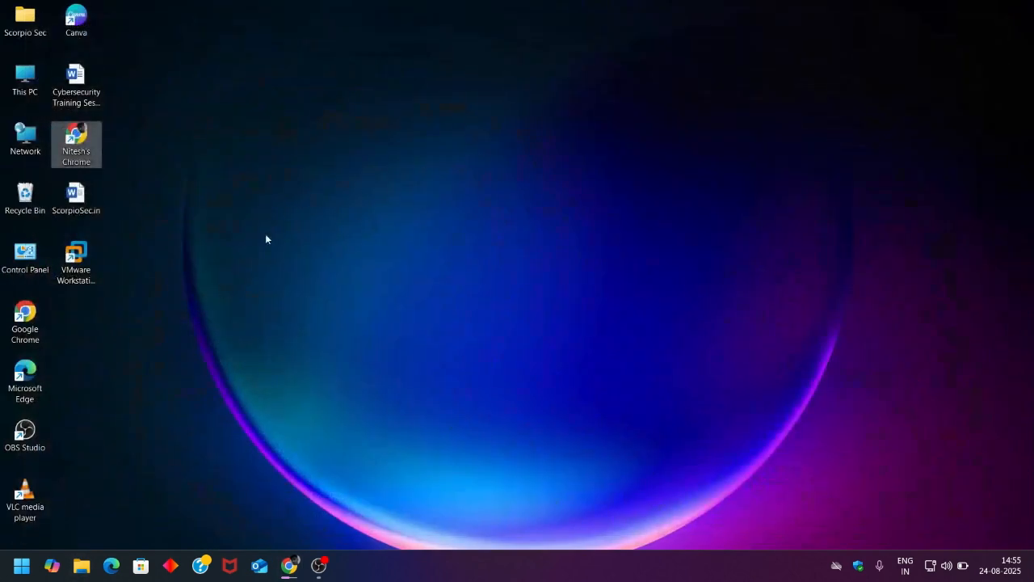
pyautogui.moveTo(95, 271); pyautogui.dragTo(455, 199)
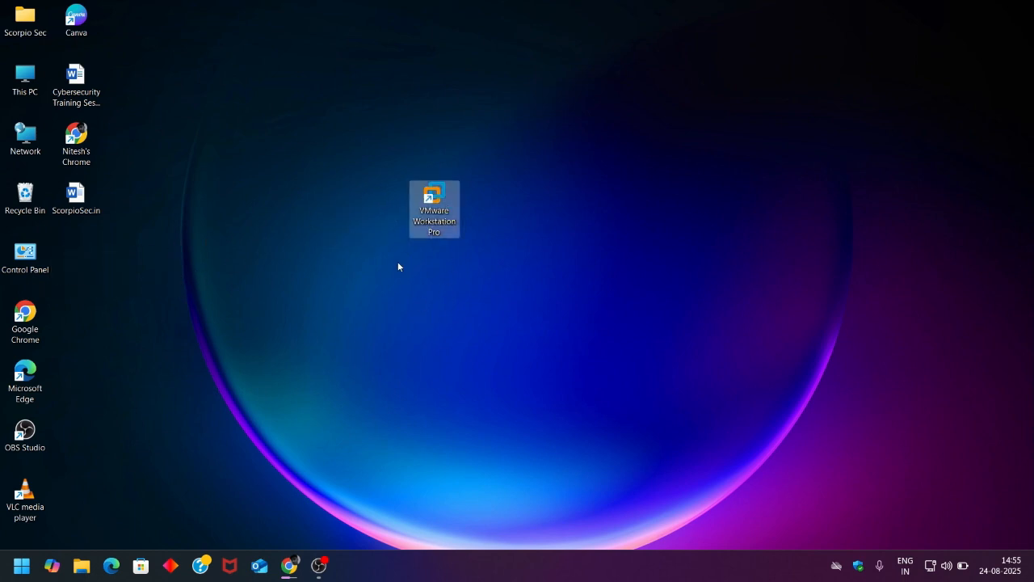
# - Return the VMware shortcut to its column and check the Kali ISO download at 3.2 of 4.2 GB
pyautogui.moveTo(446, 229); pyautogui.dragTo(124, 269)
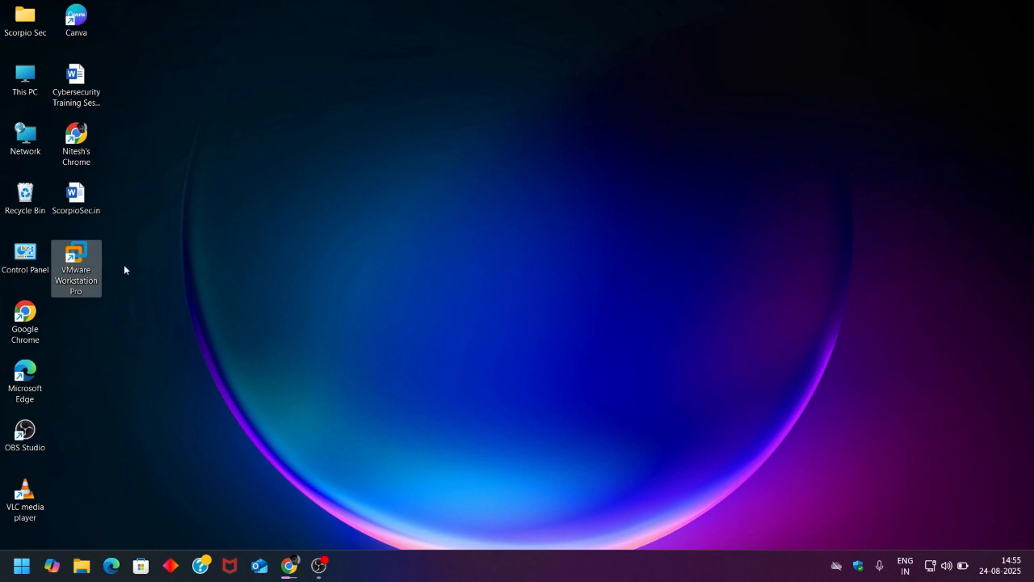
pyautogui.click(376, 247)
pyautogui.click(288, 565)
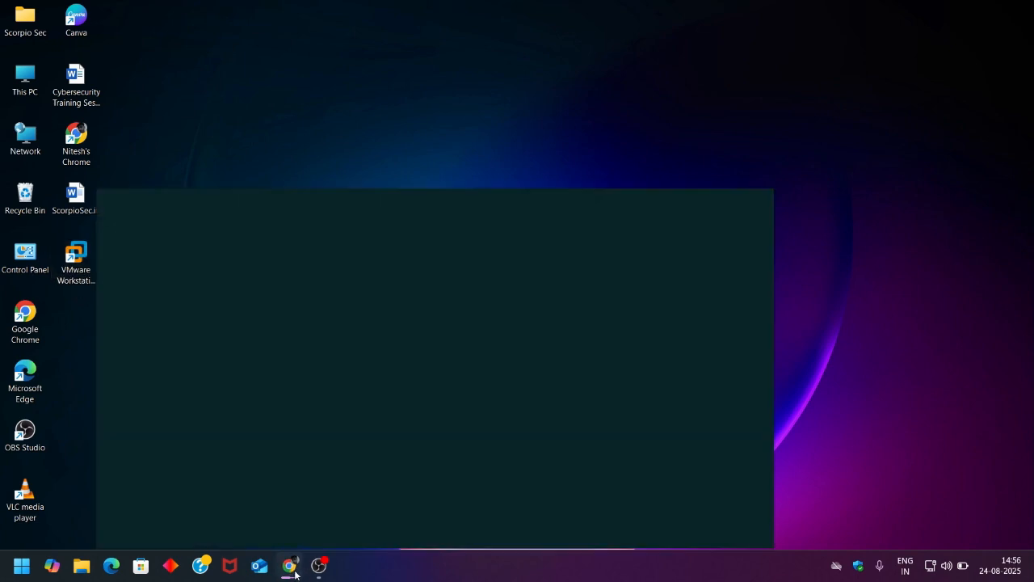
pyautogui.click(970, 42)
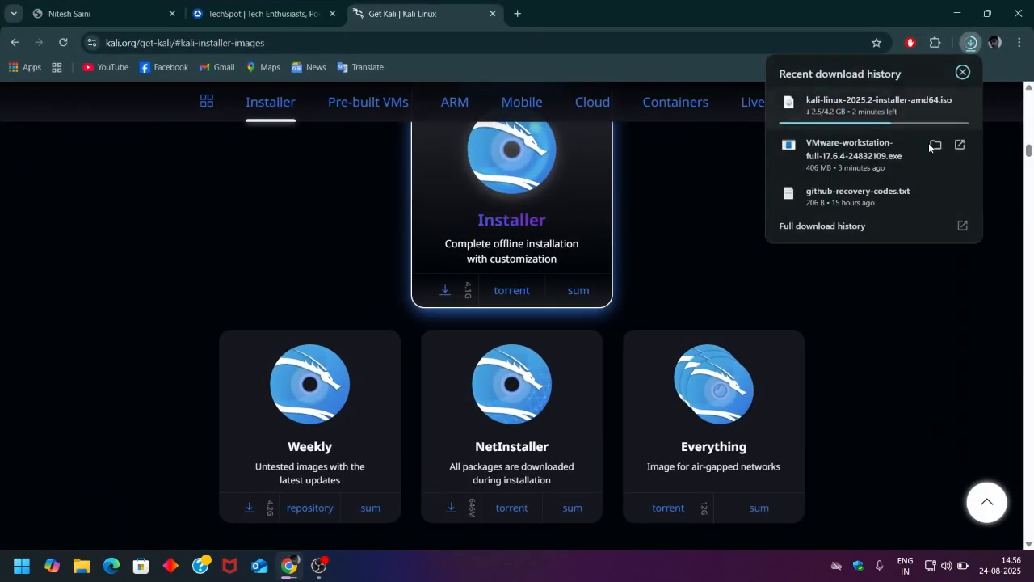
pyautogui.click(891, 228)
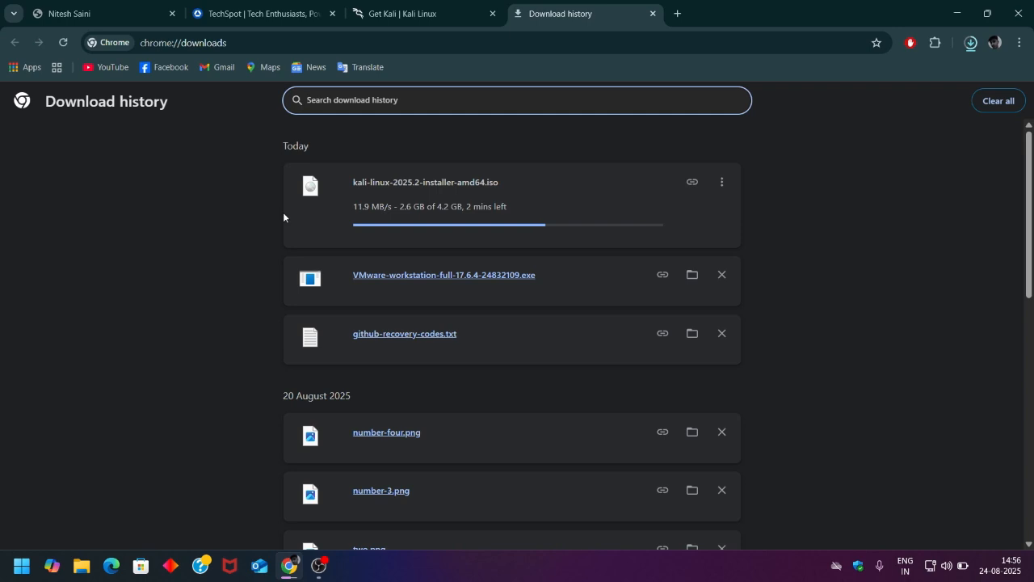
pyautogui.click(427, 15)
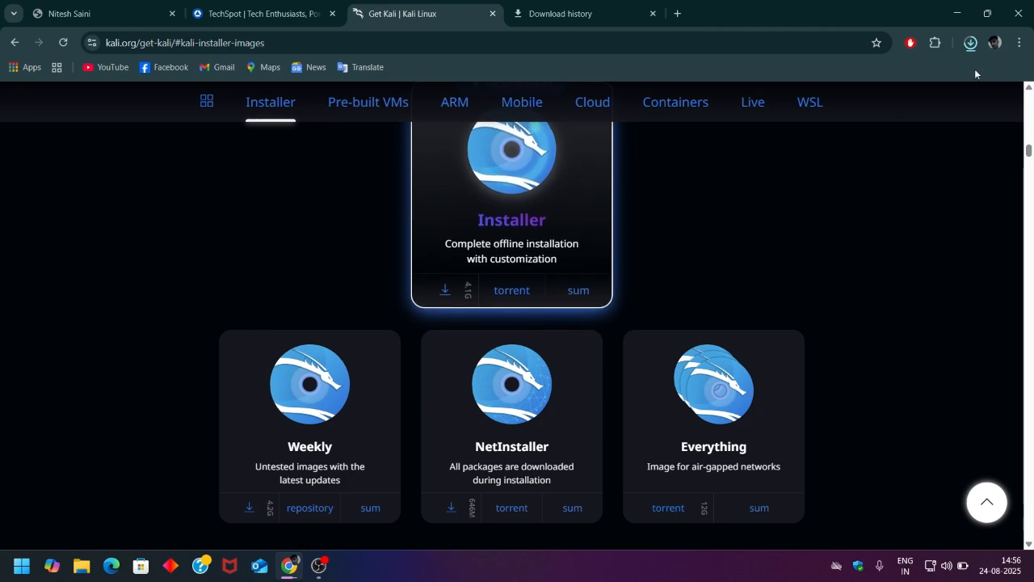
pyautogui.click(970, 43)
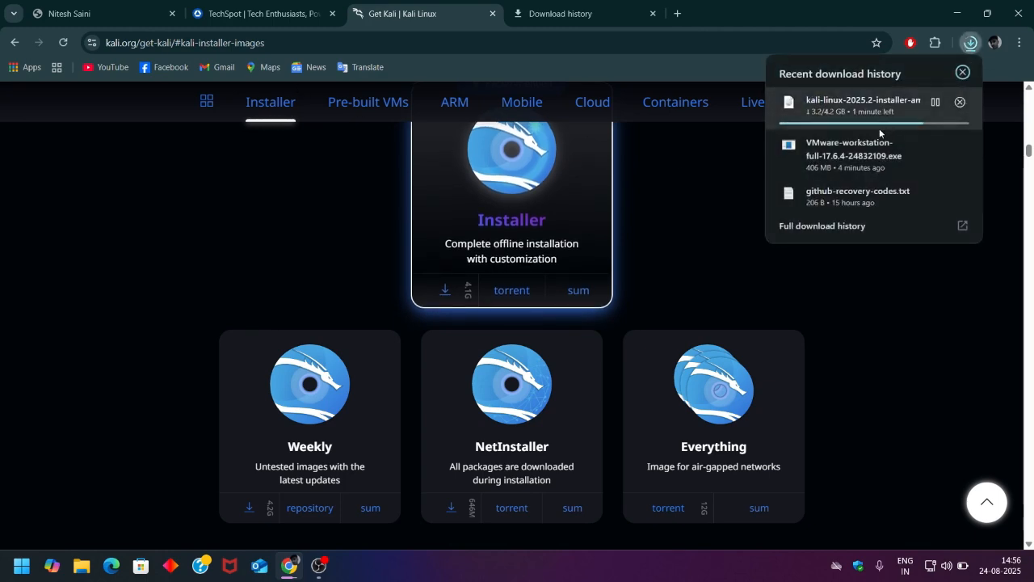
pyautogui.click(753, 198)
# - Launch VMware Workstation Pro from its desktop shortcut, maximize it, and choose Create a New Virtual Machine
pyautogui.click(957, 13)
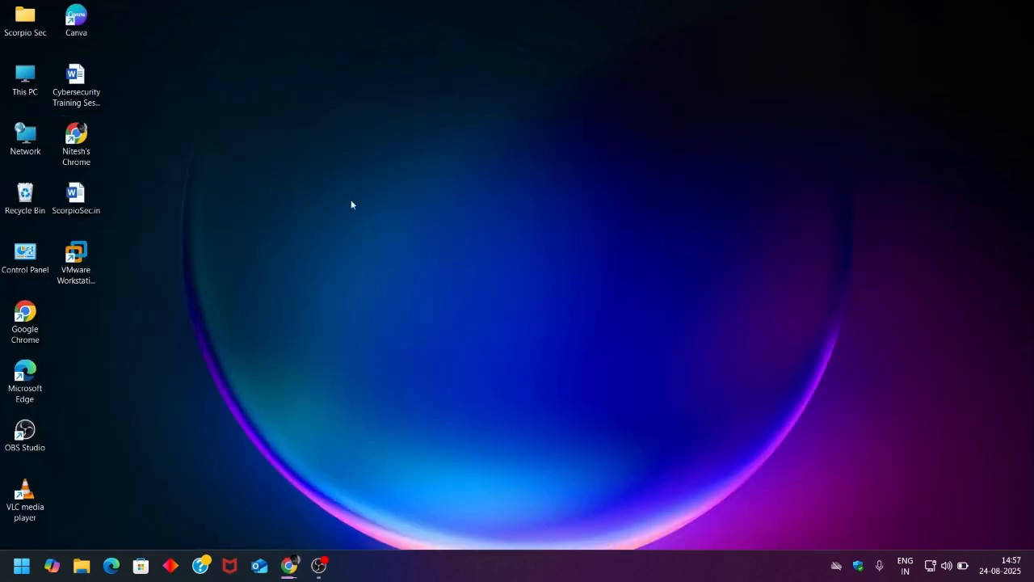
pyautogui.click(75, 265)
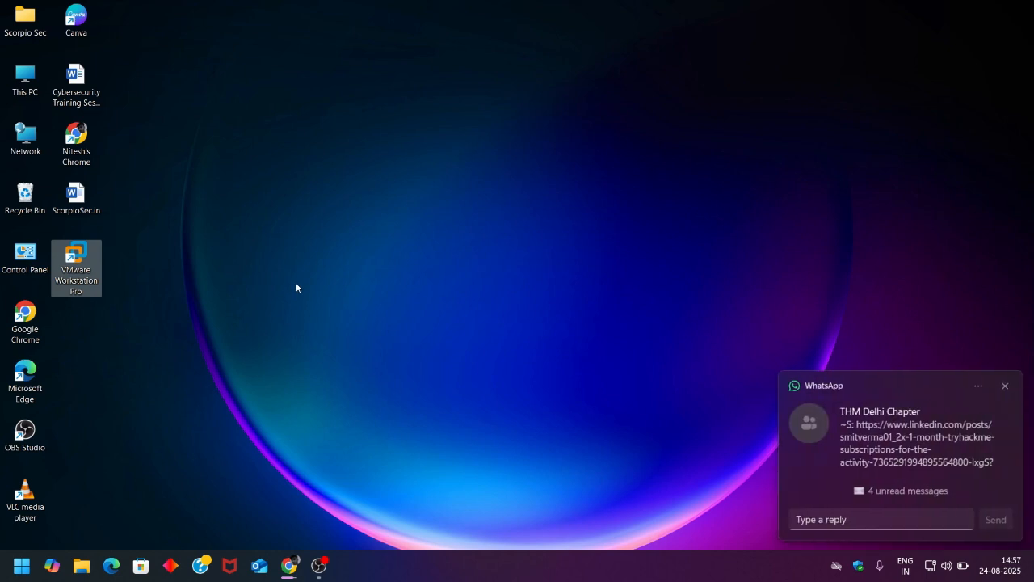
pyautogui.press('Return')
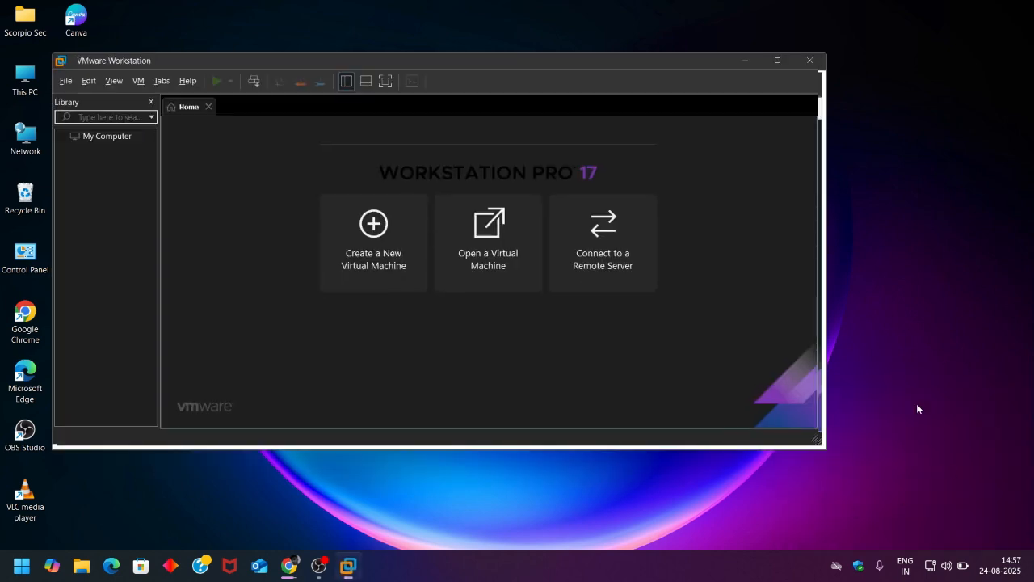
pyautogui.click(774, 63)
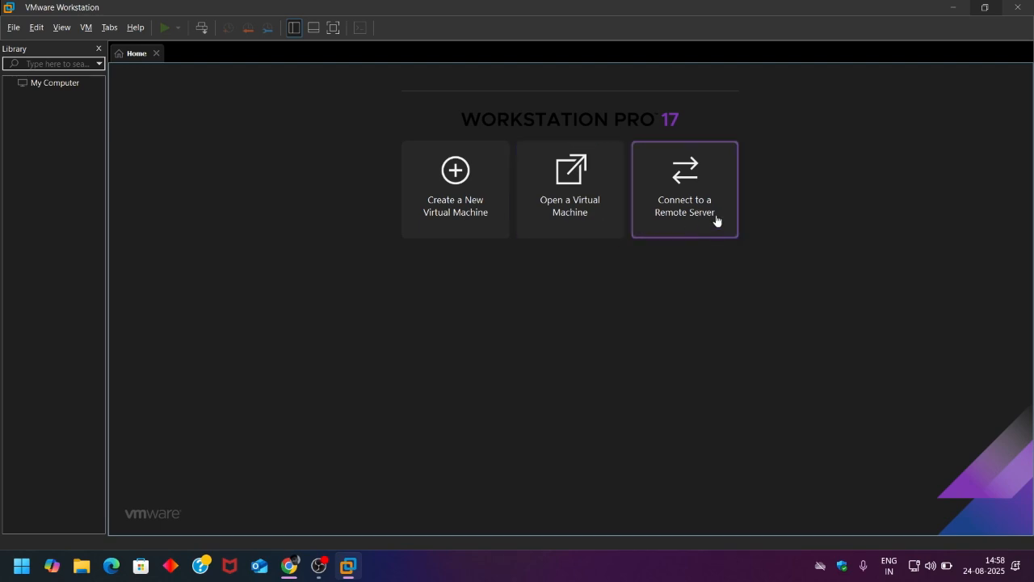
pyautogui.click(453, 223)
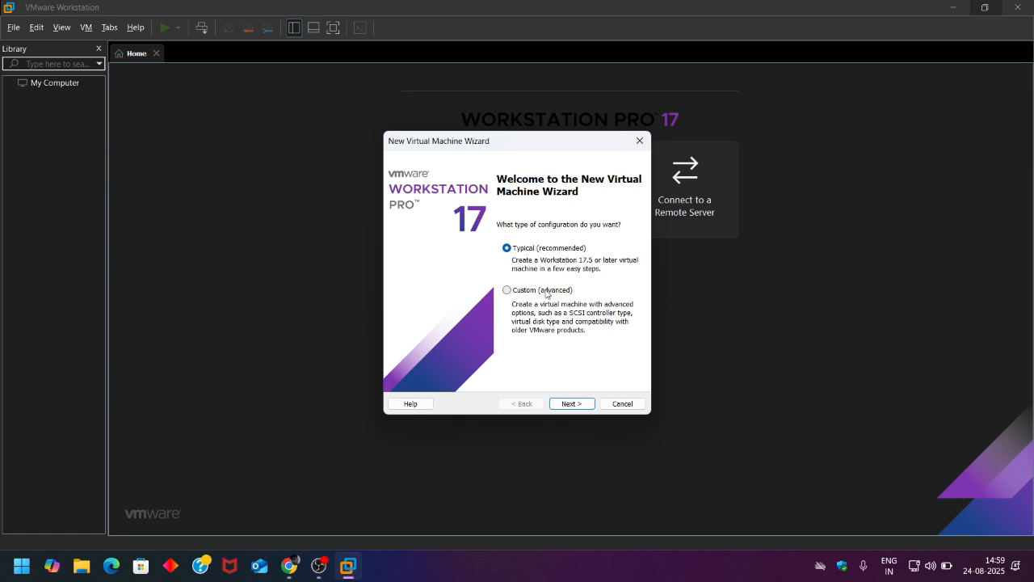
# - Use the Typical configuration and choose to install the operating system later
pyautogui.click(572, 403)
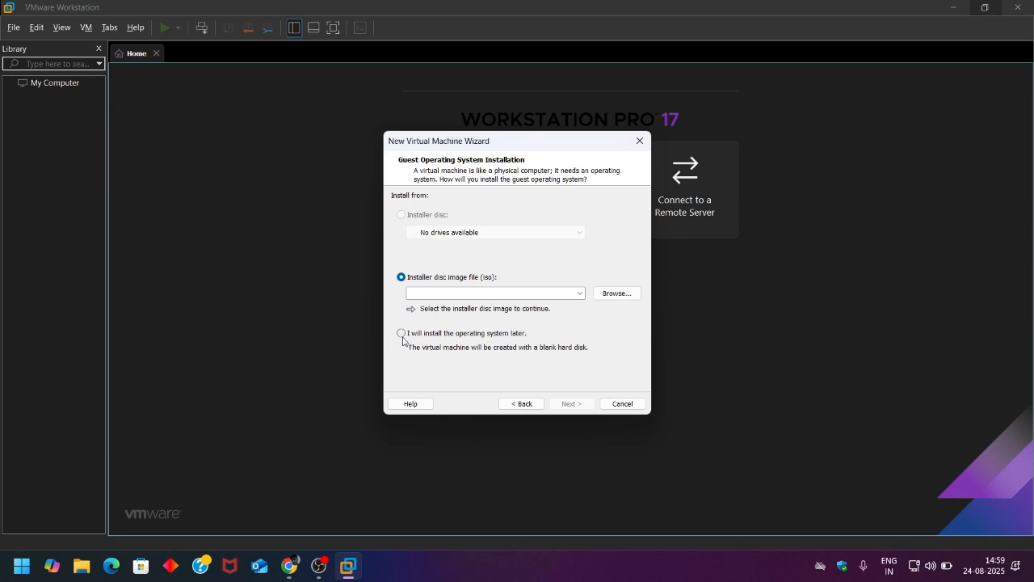
pyautogui.click(401, 334)
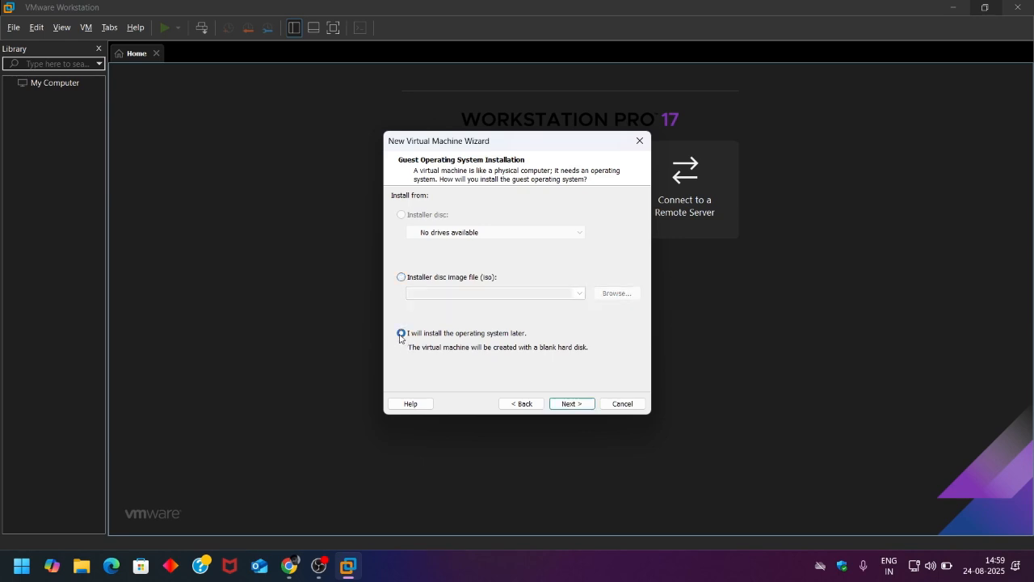
pyautogui.click(573, 405)
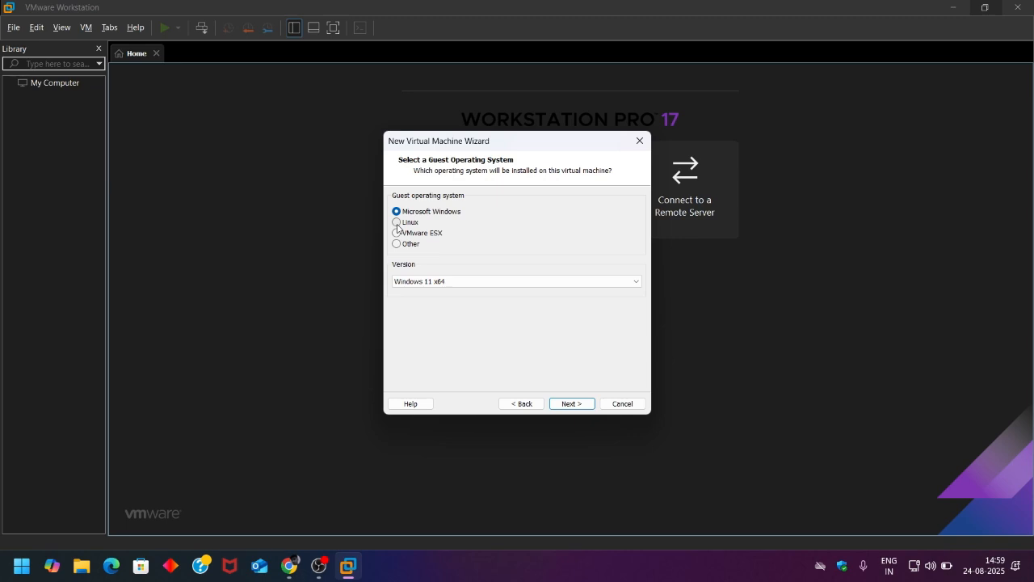
# - Set the guest operating system to Linux, version Debian 12.x 64-bit
pyautogui.click(397, 225)
pyautogui.click(470, 281)
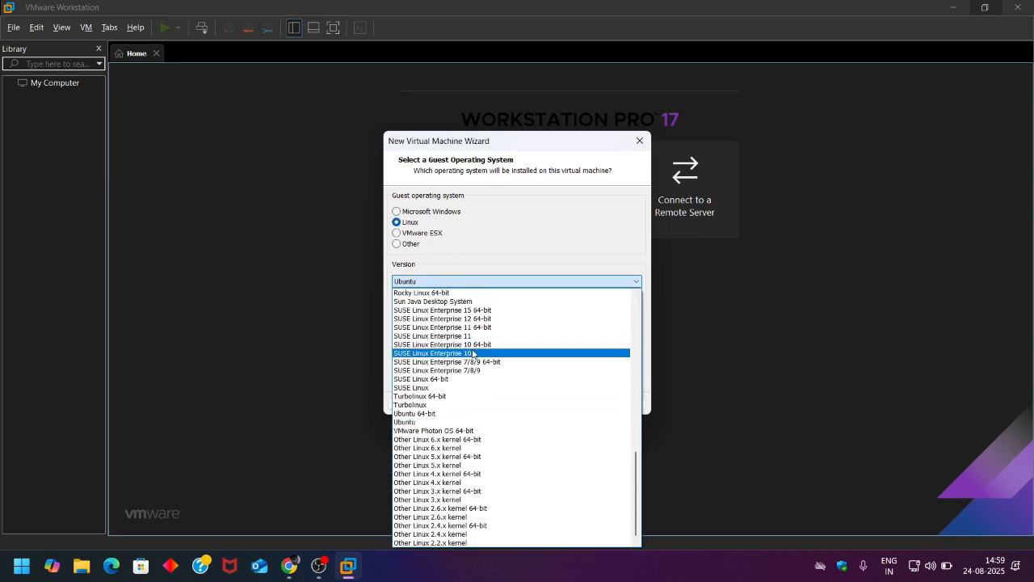
pyautogui.scroll(10, 472, 396)
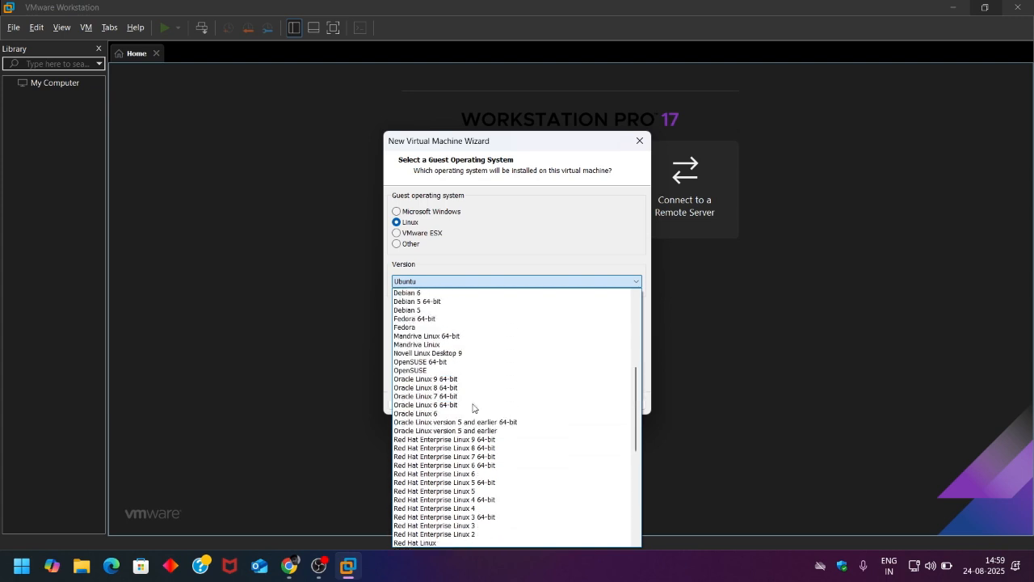
pyautogui.scroll(8, 473, 408)
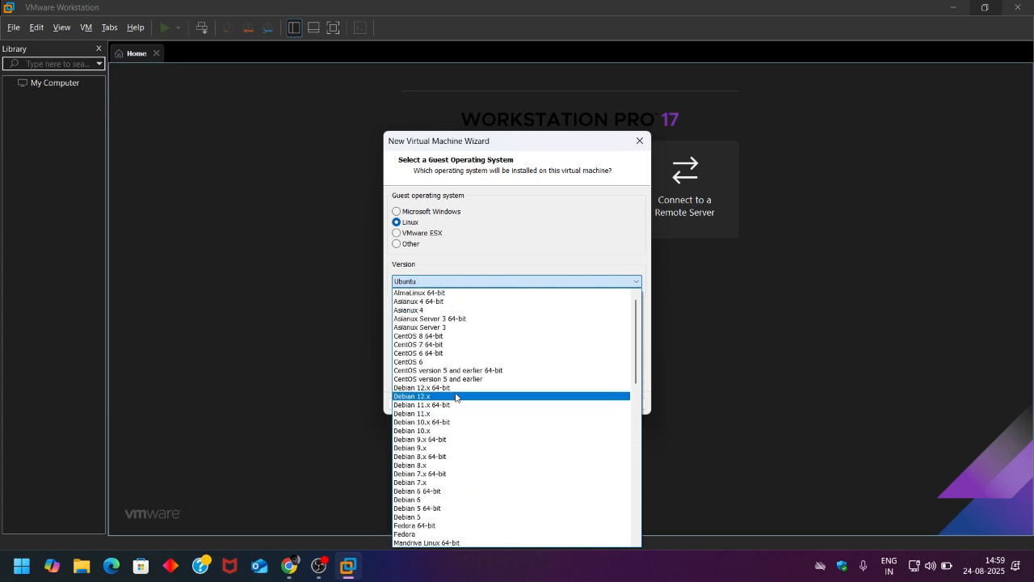
pyautogui.click(455, 389)
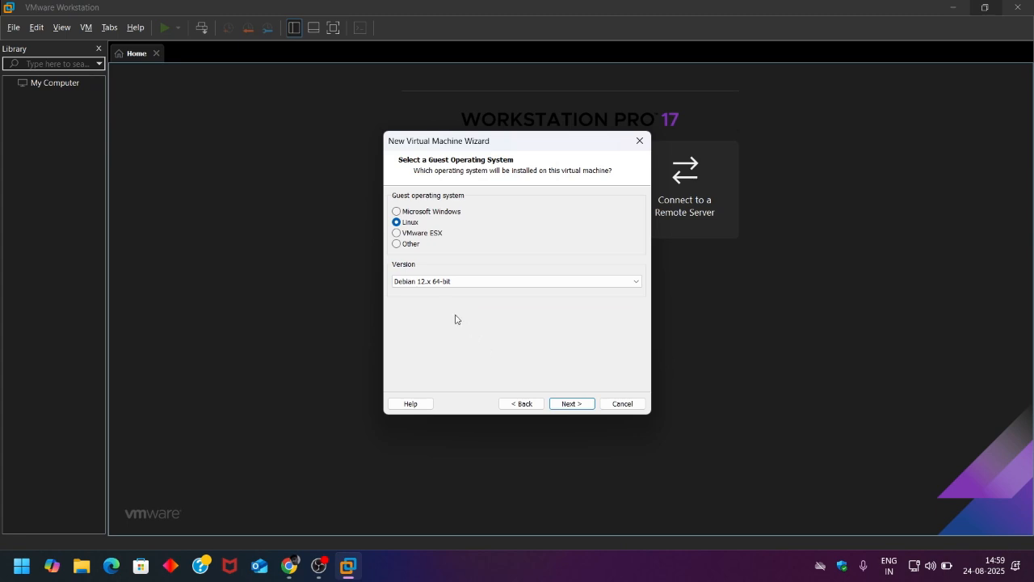
pyautogui.click(498, 284)
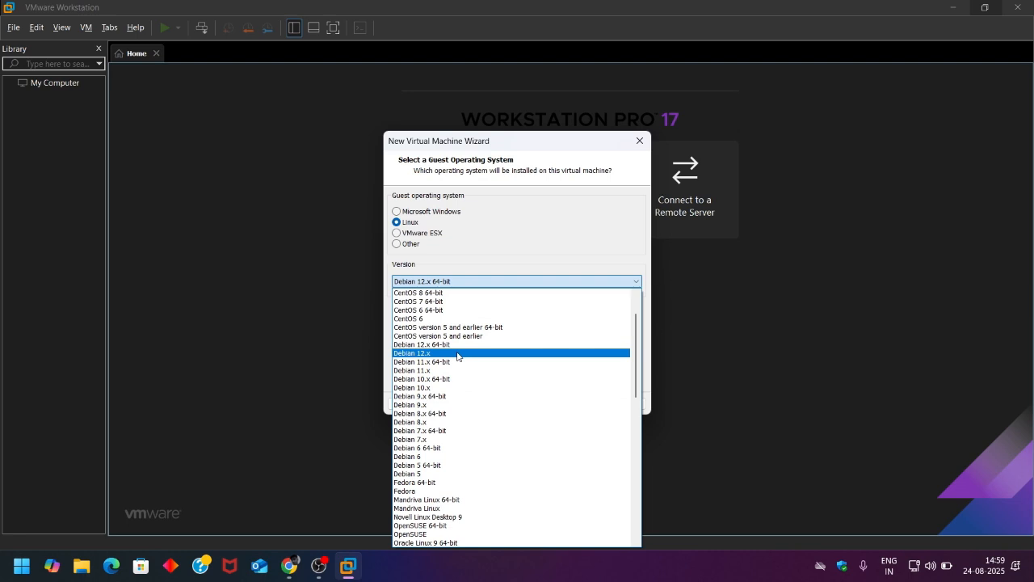
pyautogui.click(384, 333)
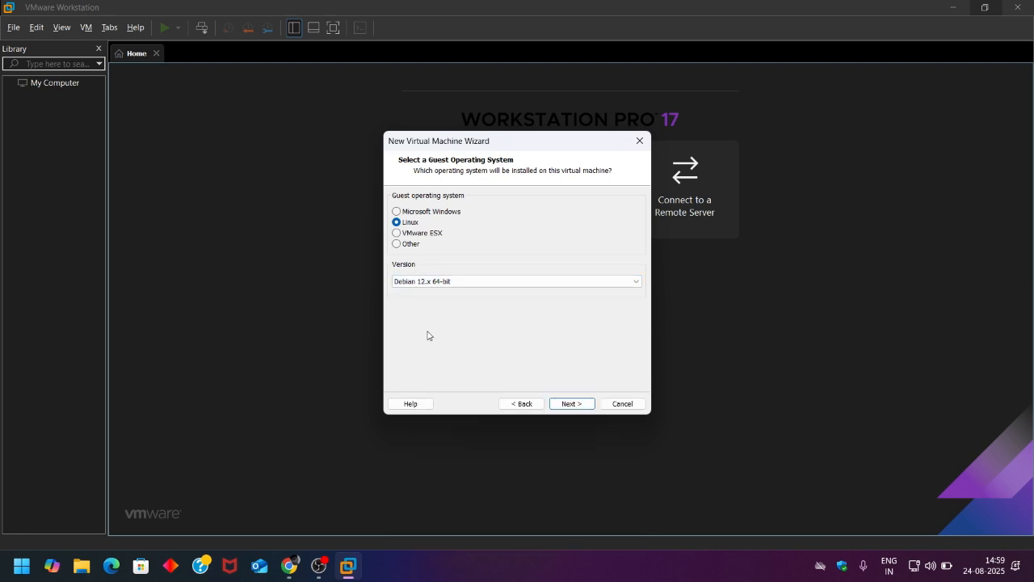
pyautogui.click(565, 404)
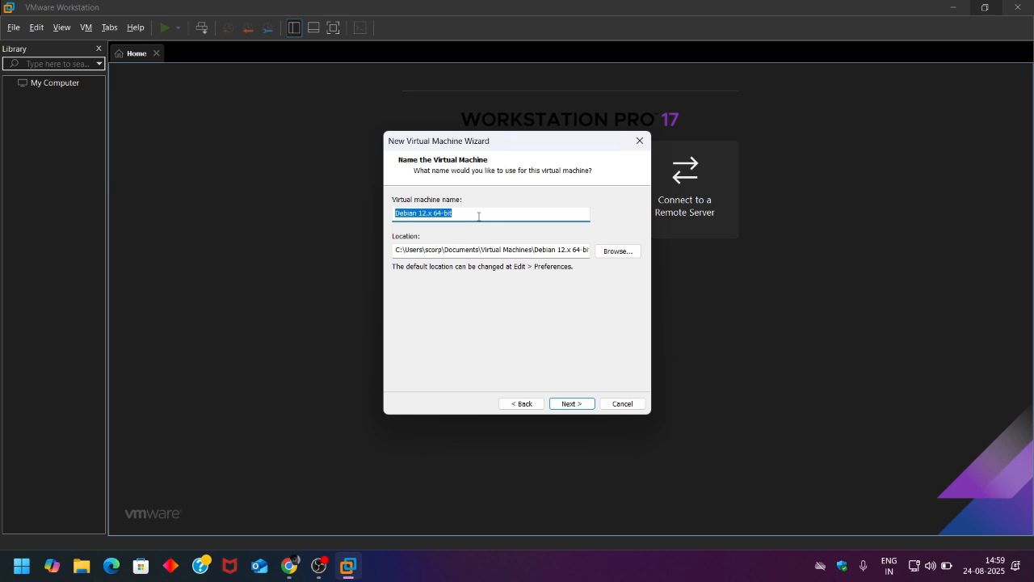
# - Name the new virtual machine ISCP
pyautogui.press('BackSpace')
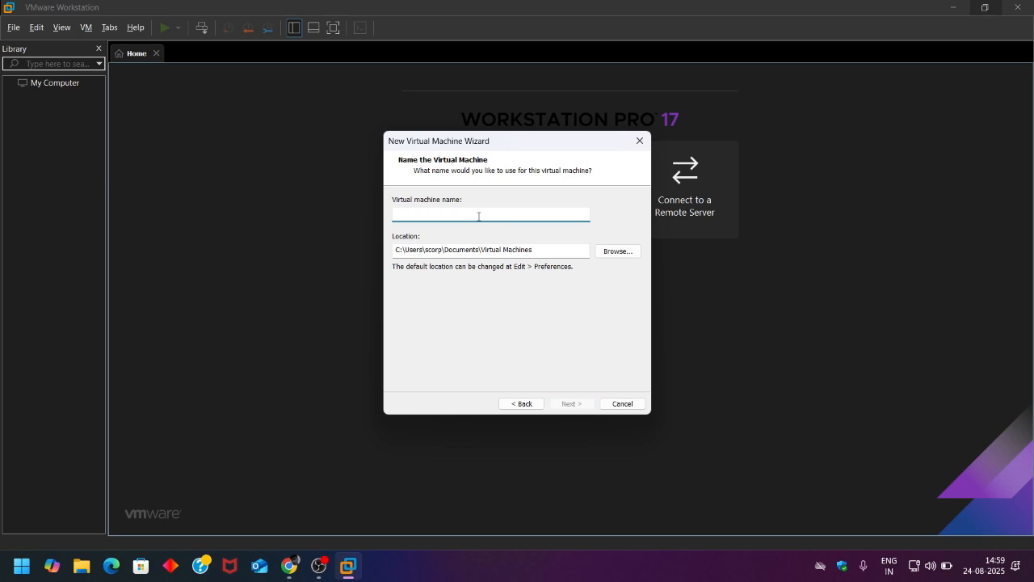
pyautogui.write('ISCp')
pyautogui.press('BackSpace')
pyautogui.write('P')
# - Store the VM in a newly created C:\ISCP folder and continue
pyautogui.click(618, 253)
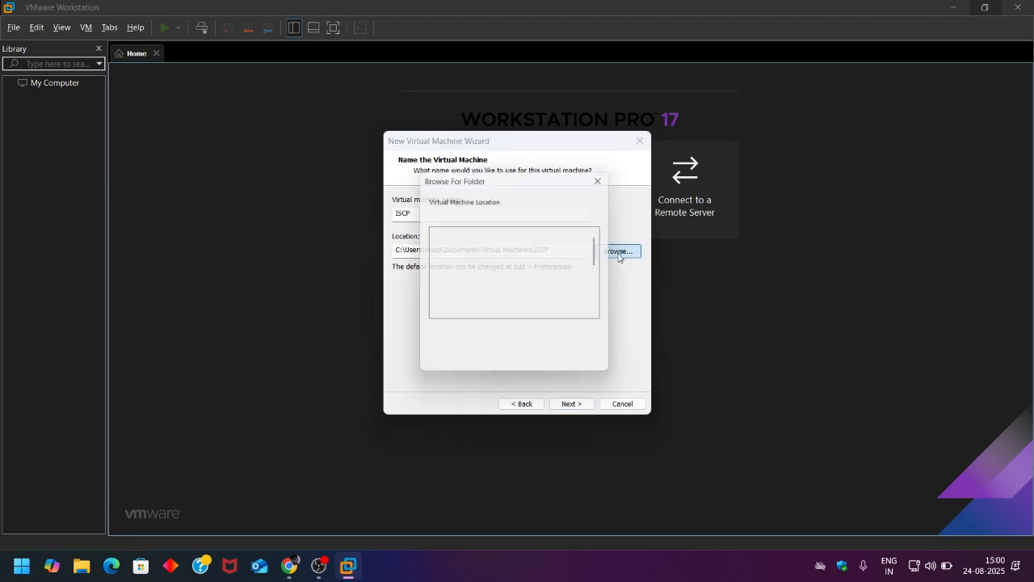
pyautogui.scroll(-3, 467, 279)
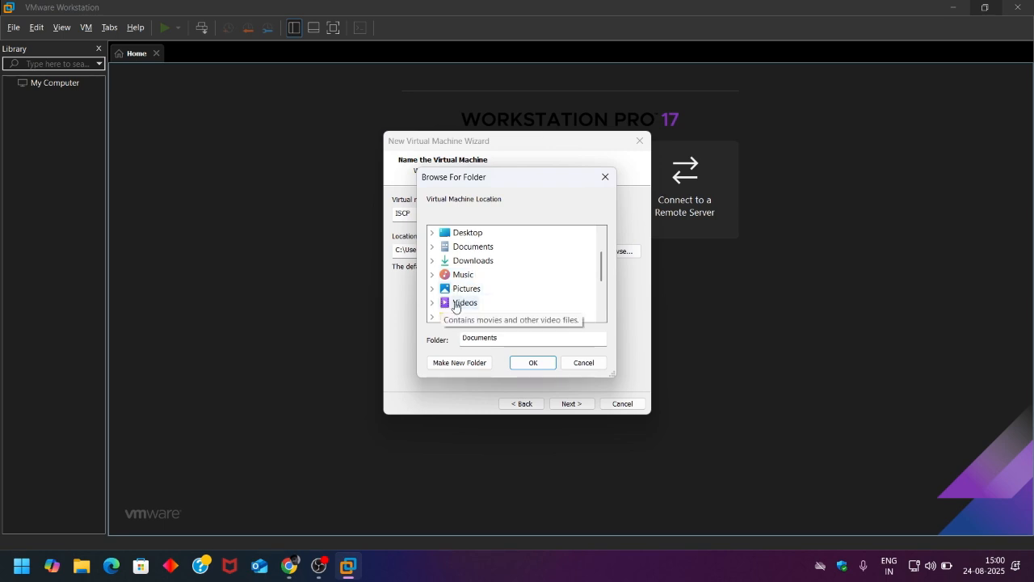
pyautogui.scroll(-1, 456, 304)
pyautogui.click(460, 291)
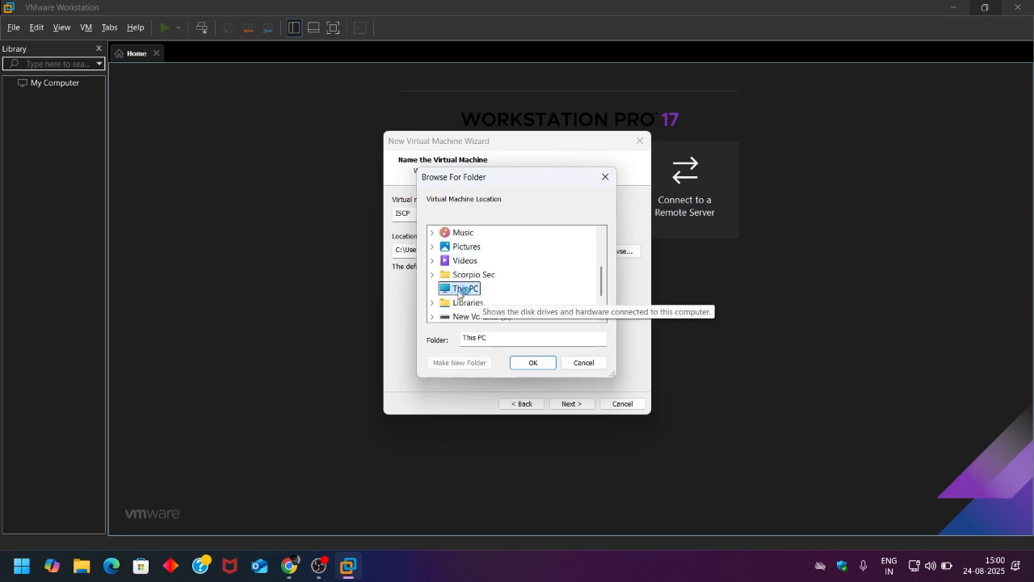
pyautogui.doubleClick(460, 289)
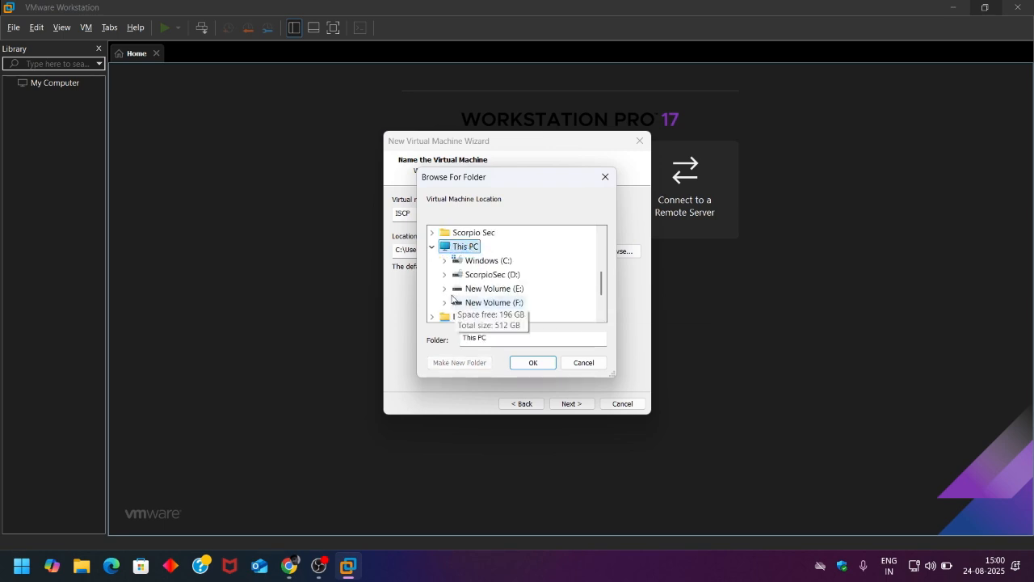
pyautogui.doubleClick(504, 263)
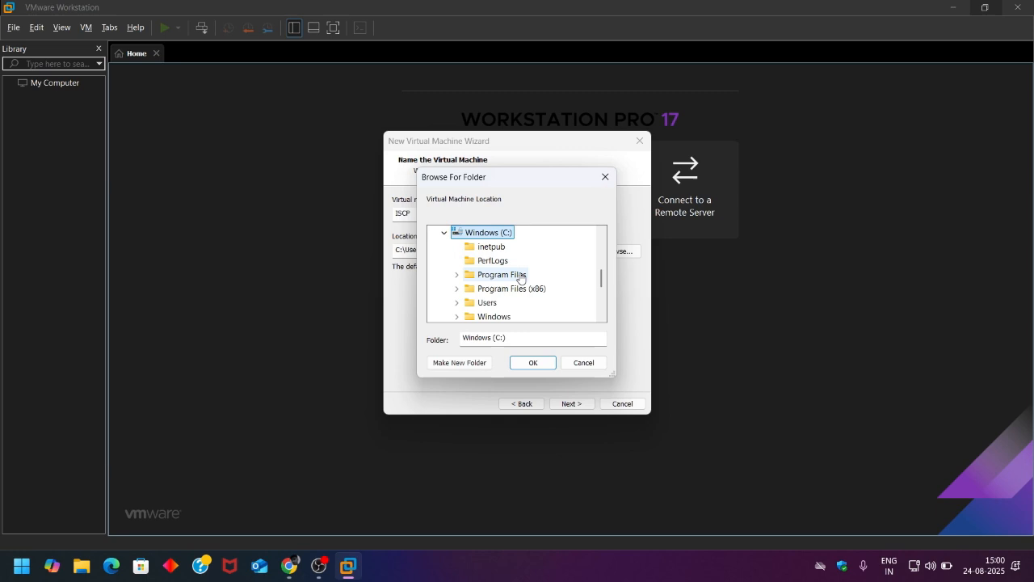
pyautogui.click(455, 365)
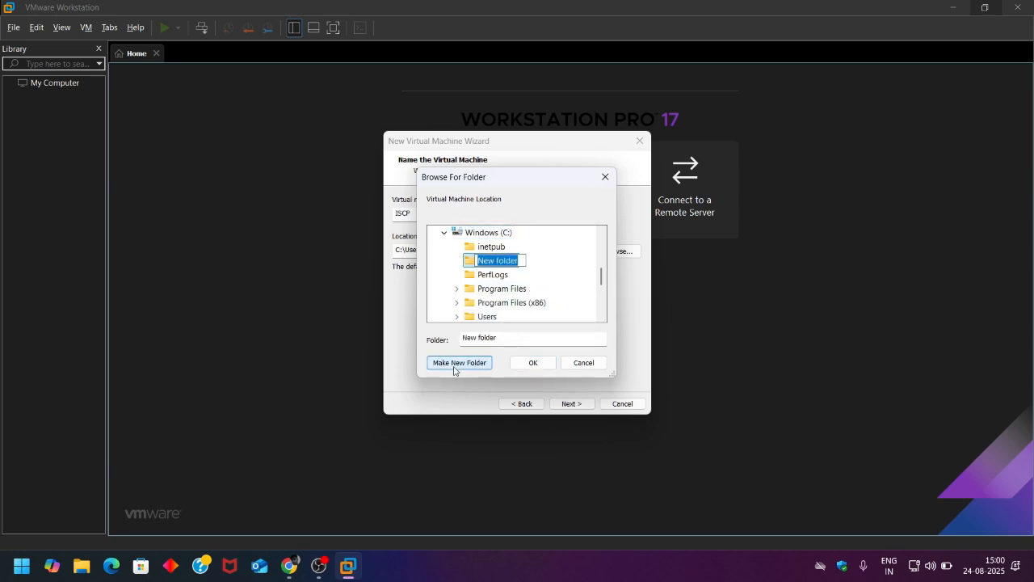
pyautogui.write('ISCP')
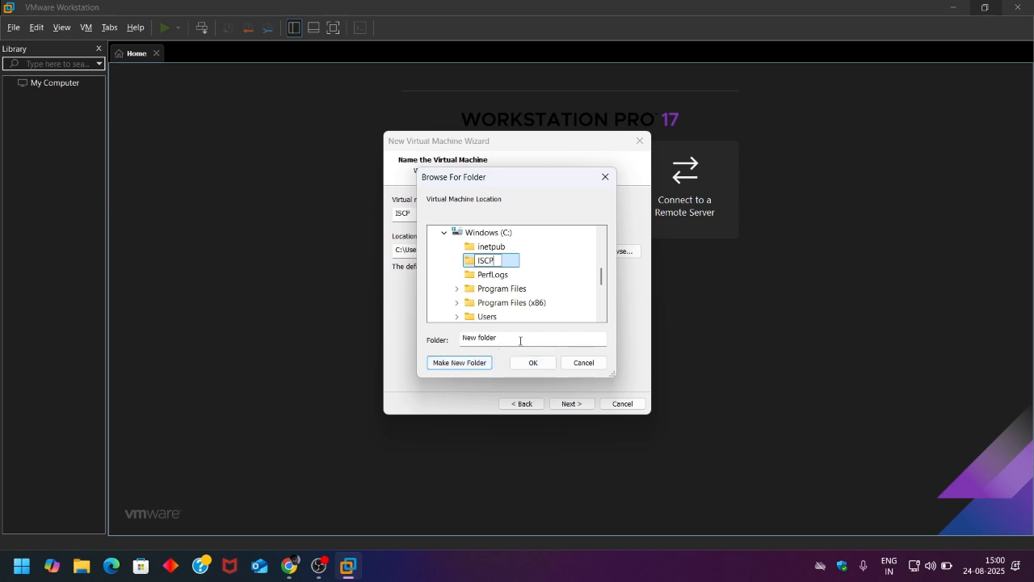
pyautogui.click(519, 365)
pyautogui.click(570, 403)
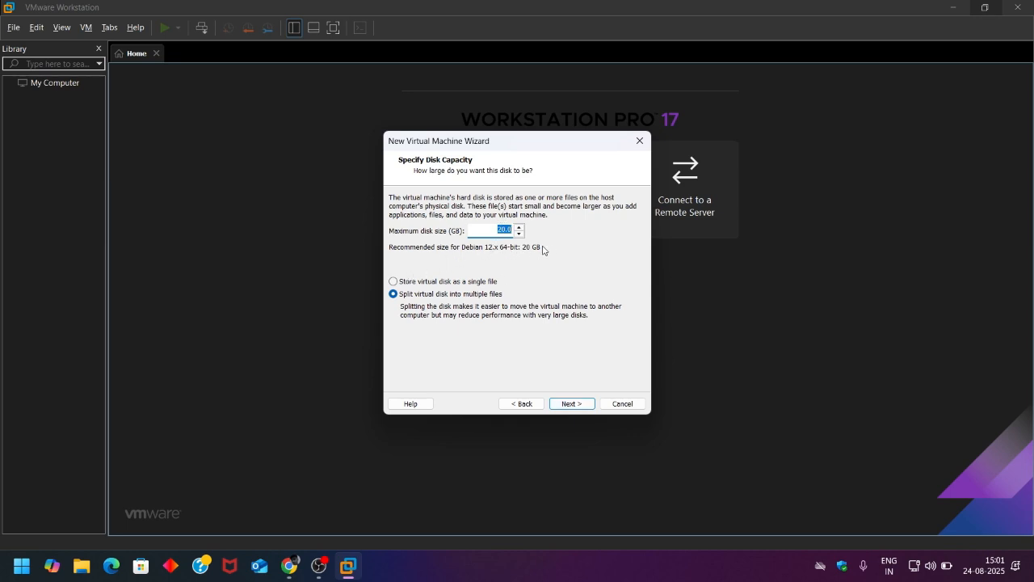
# - Give the VM a 30 GB virtual disk stored as a single file, then open Customize Hardware
pyautogui.click(500, 229)
pyautogui.click(443, 282)
pyautogui.click(575, 403)
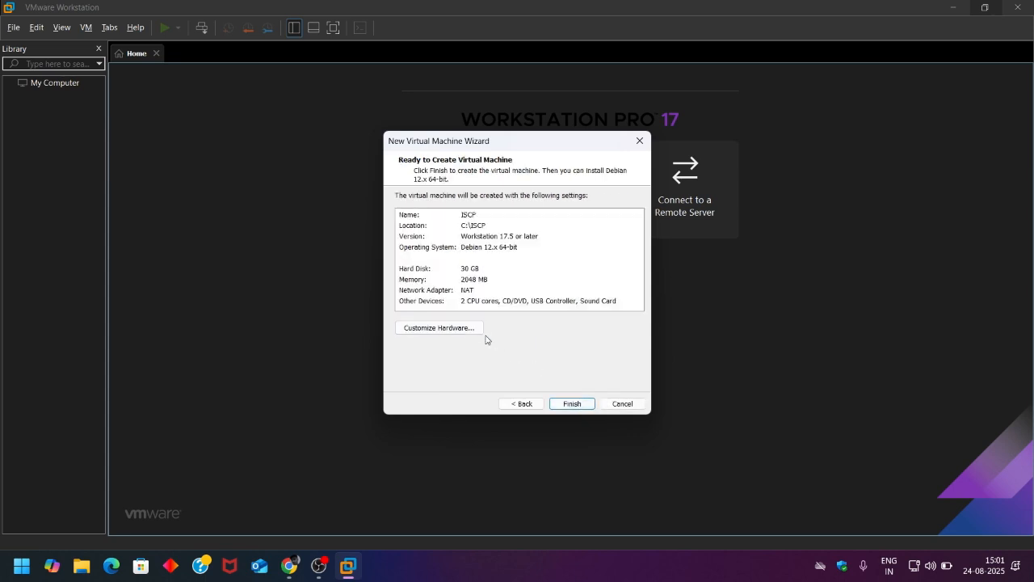
pyautogui.click(472, 329)
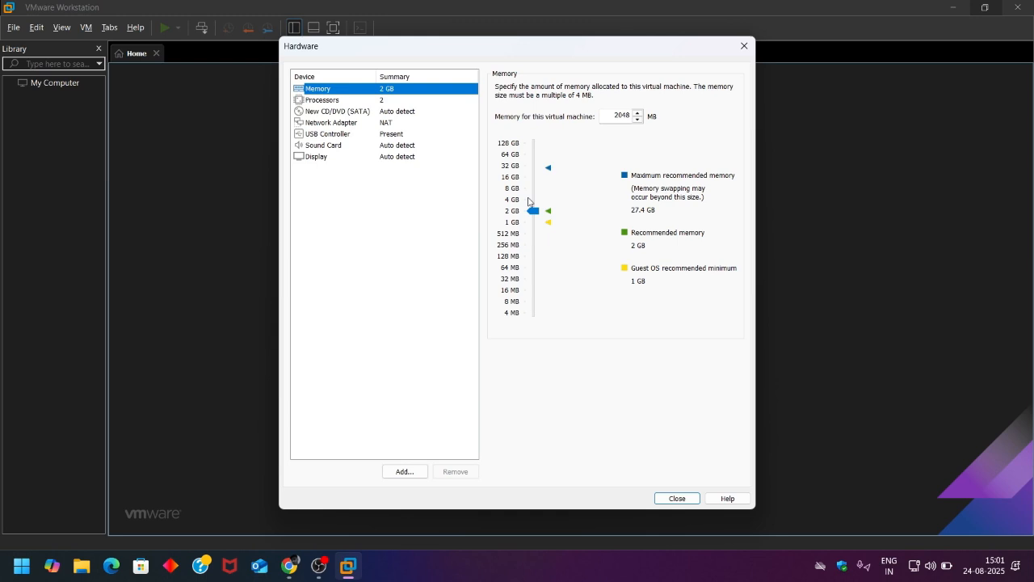
# - Raise the VM memory to about 4 GB (4392 MB) and keep 2 processors
pyautogui.moveTo(533, 211); pyautogui.dragTo(537, 203)
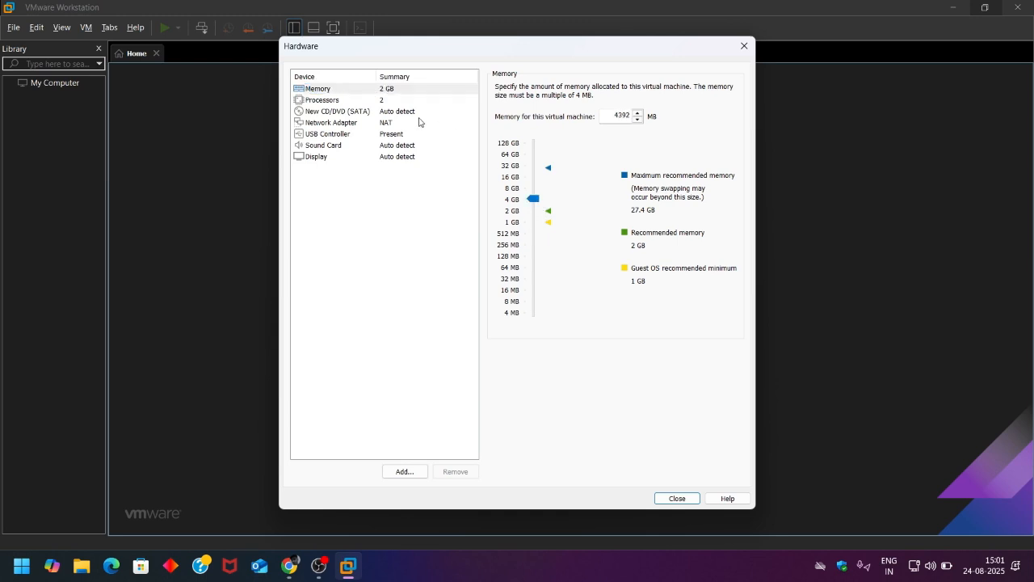
pyautogui.click(408, 102)
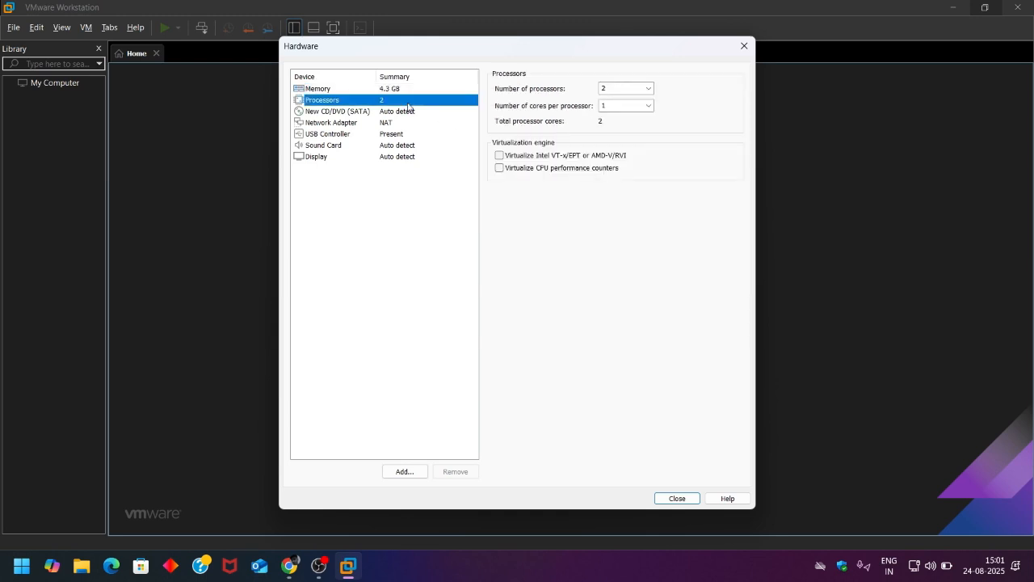
pyautogui.click(648, 88)
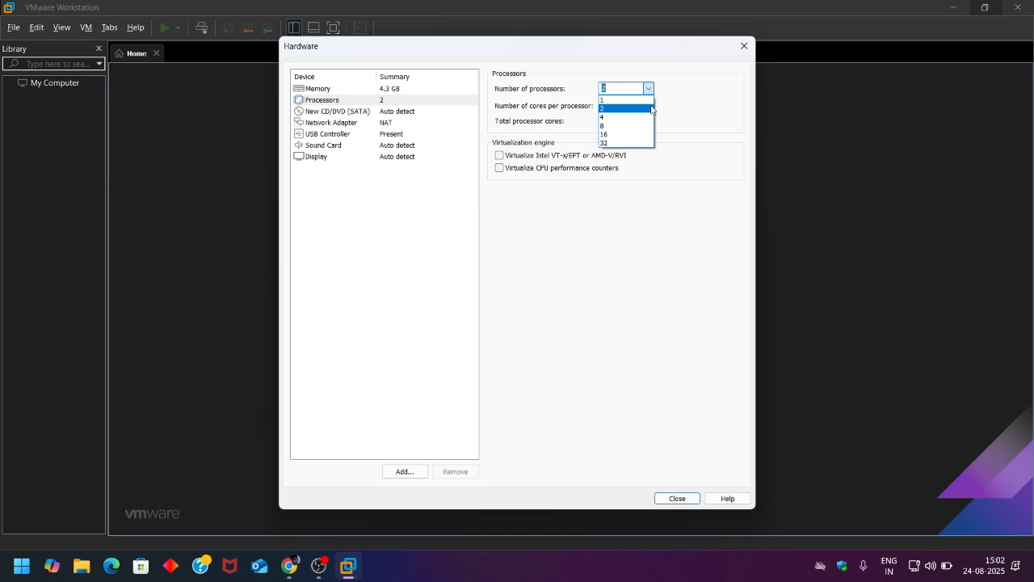
pyautogui.click(667, 105)
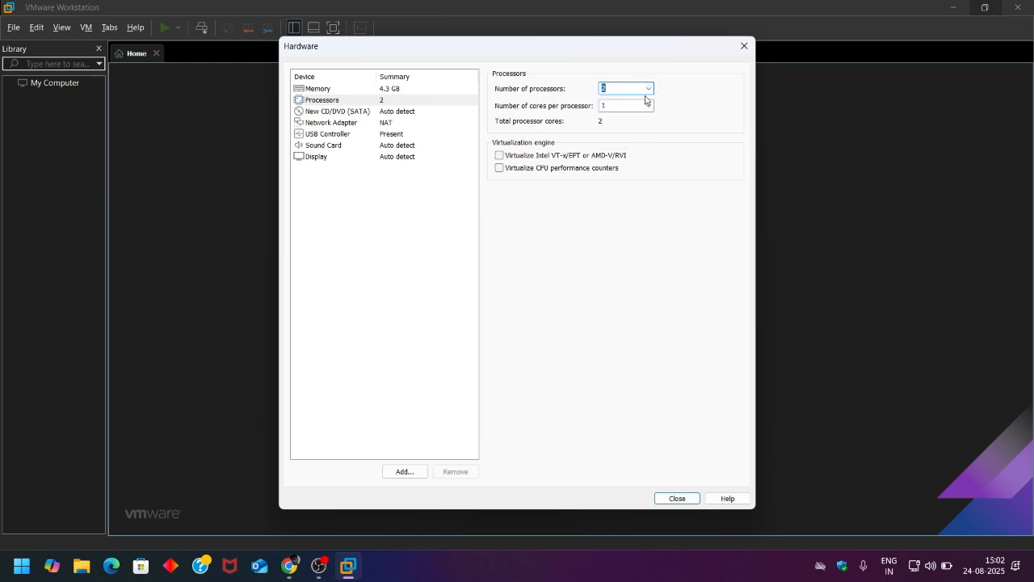
# - Load the kali-linux-2025.2-installer-amd64 ISO from Downloads into the CD/DVD drive
pyautogui.click(412, 118)
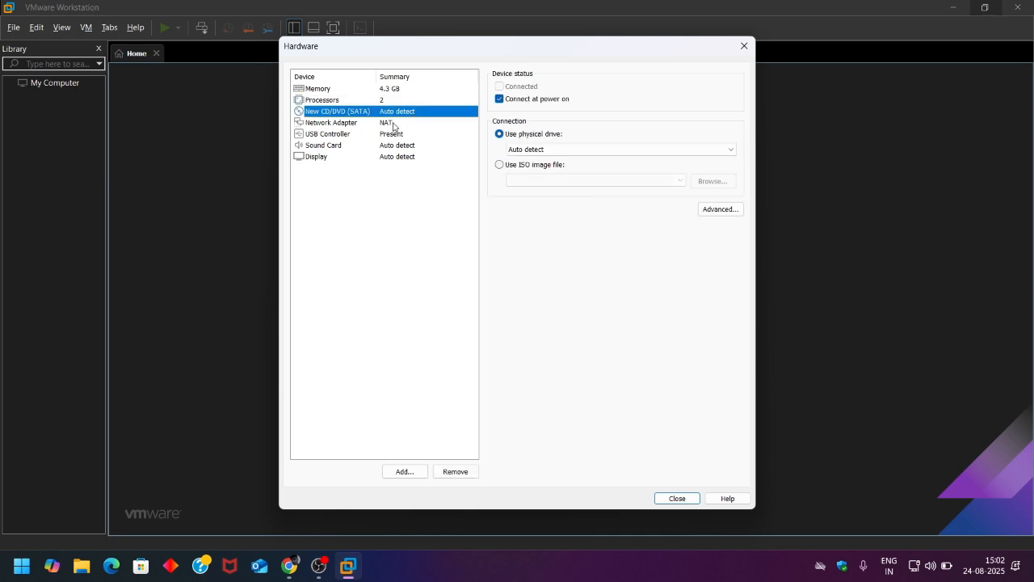
pyautogui.click(288, 566)
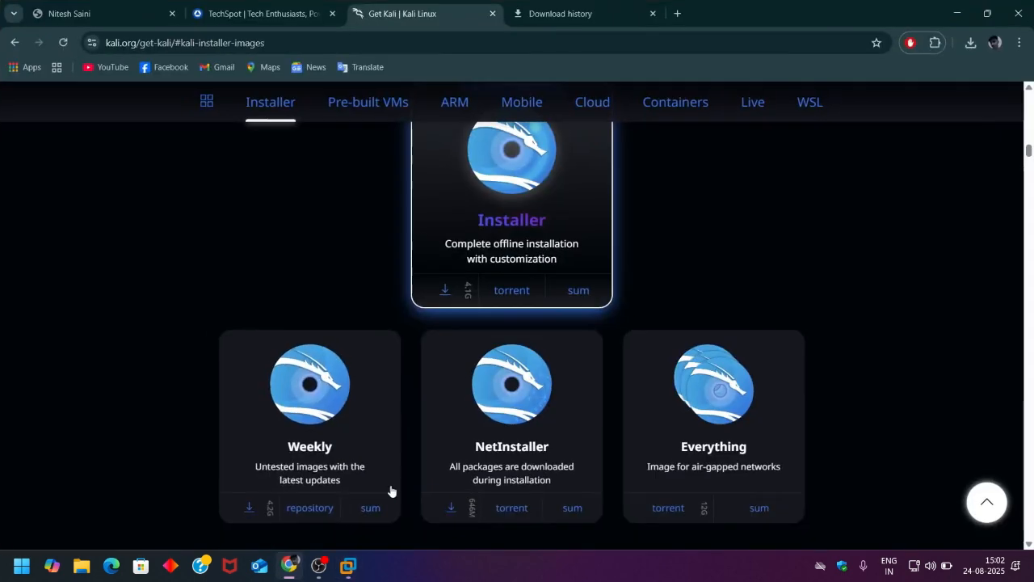
pyautogui.click(970, 45)
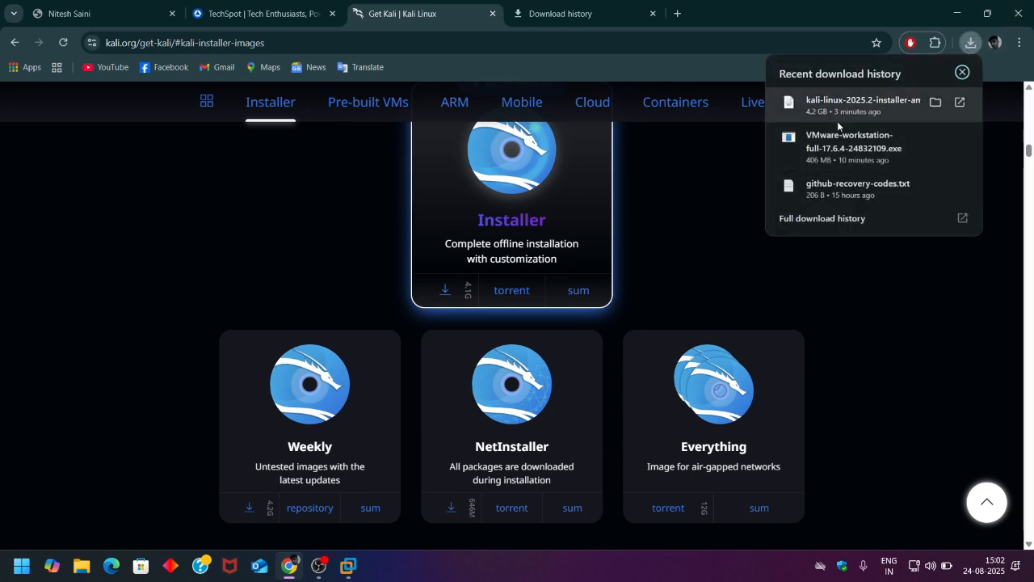
pyautogui.click(964, 7)
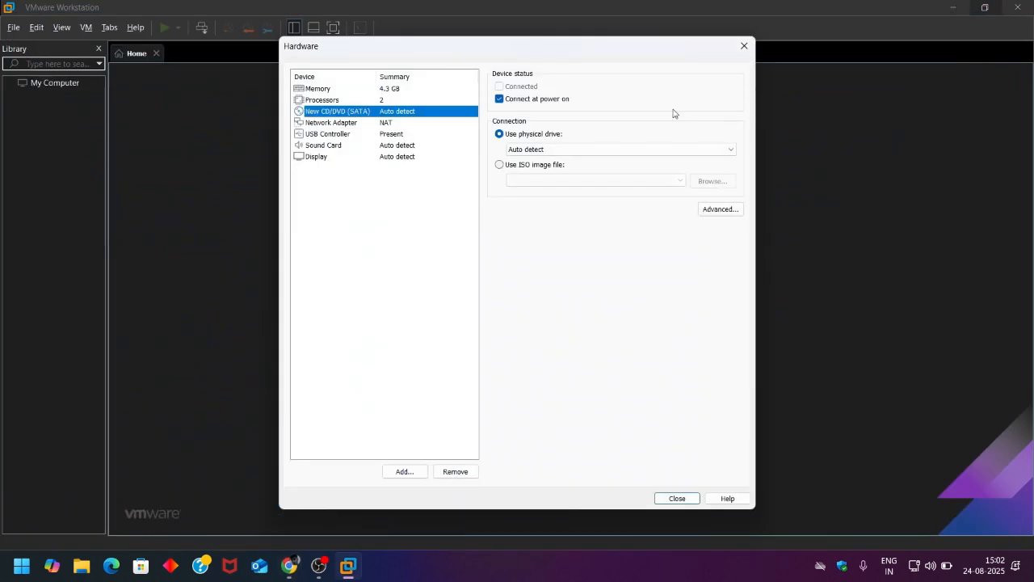
pyautogui.click(498, 168)
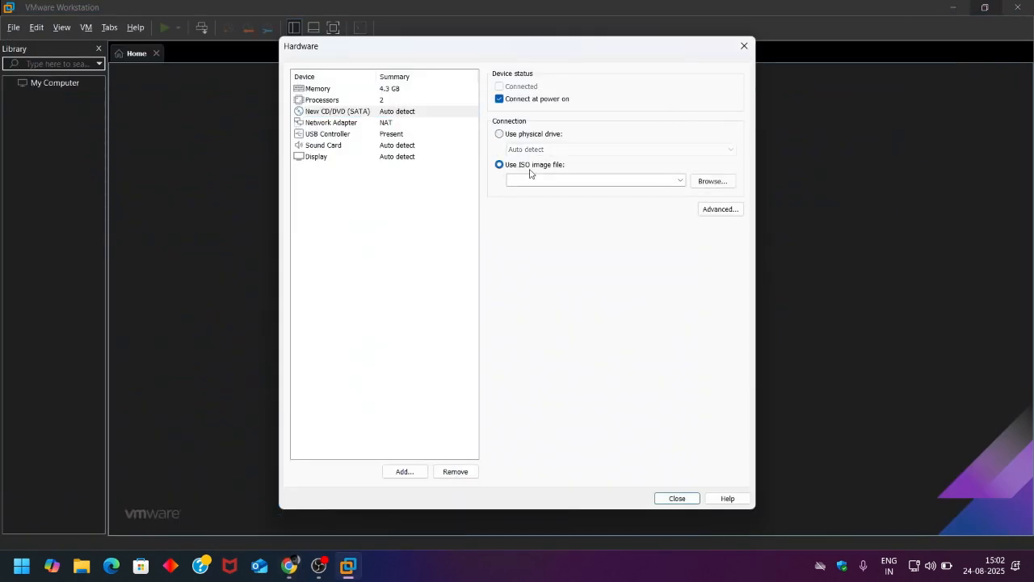
pyautogui.click(711, 182)
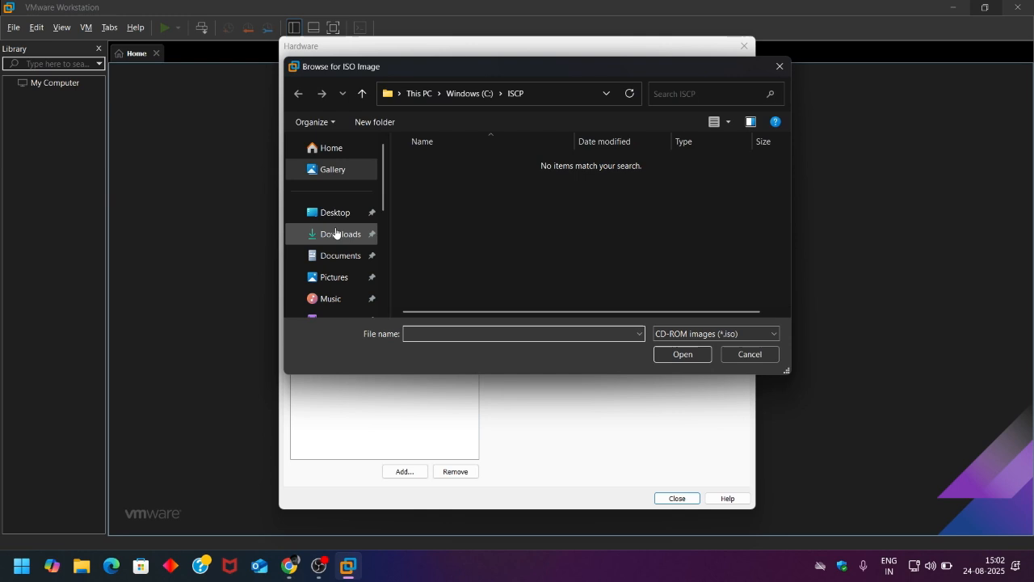
pyautogui.click(335, 234)
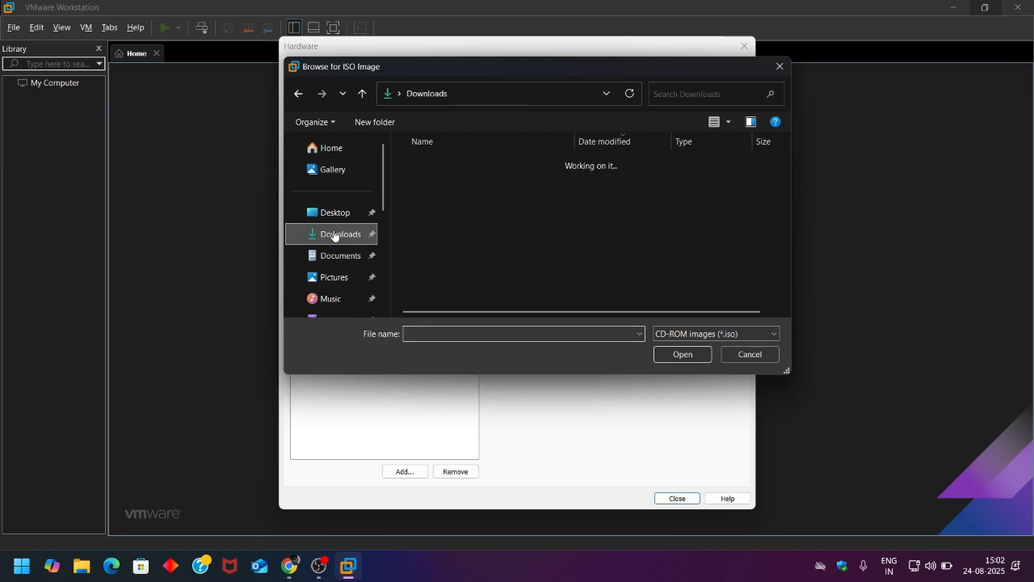
pyautogui.click(510, 179)
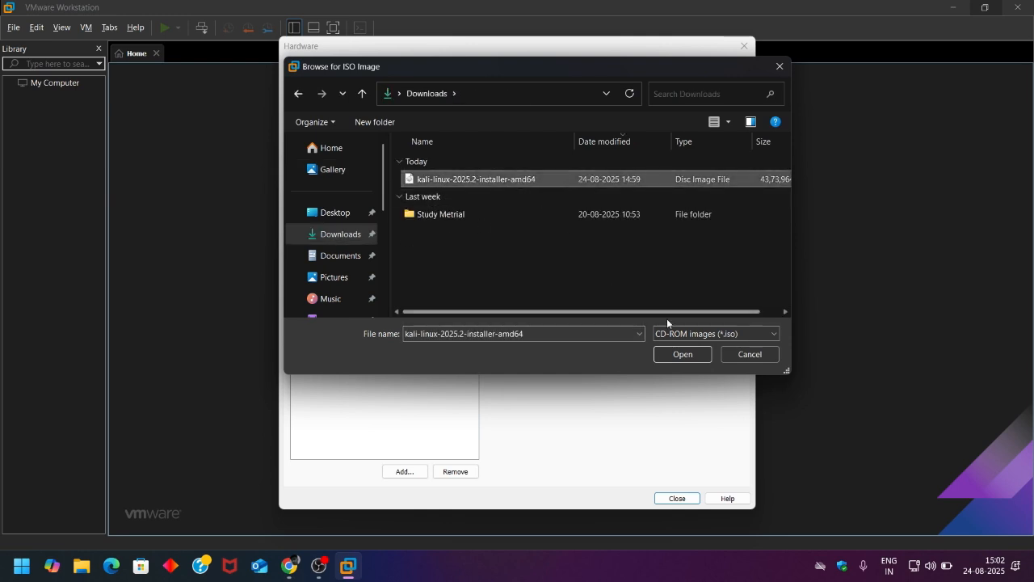
pyautogui.click(684, 358)
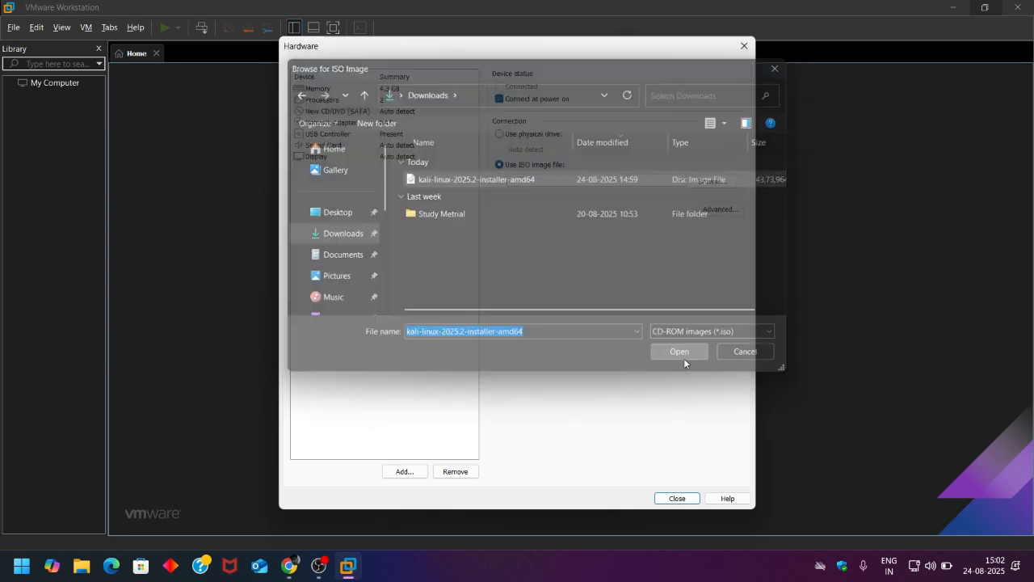
# - Set the network adapter to Bridged, replicating physical connection state, and close hardware settings
pyautogui.click(381, 124)
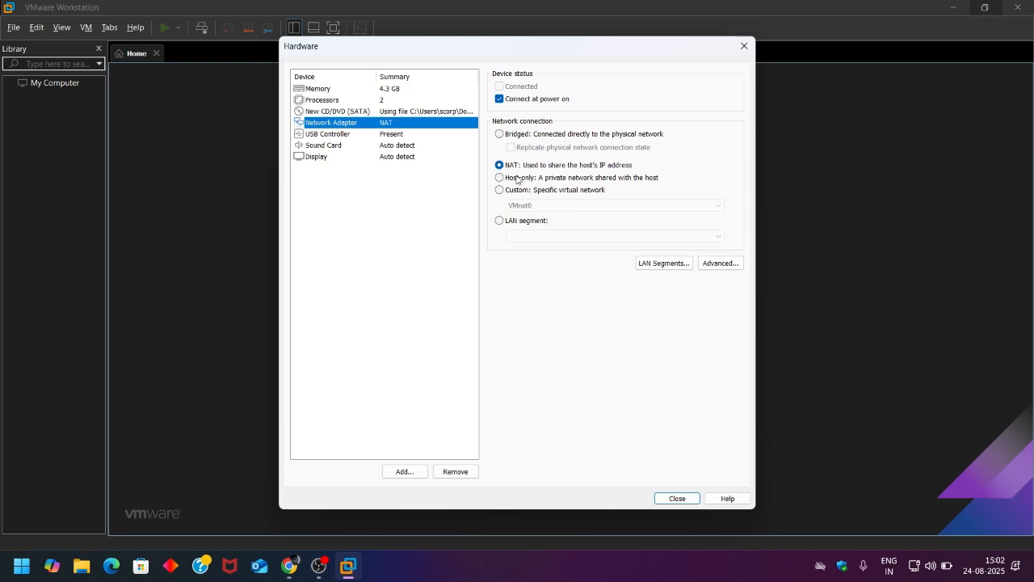
pyautogui.click(499, 134)
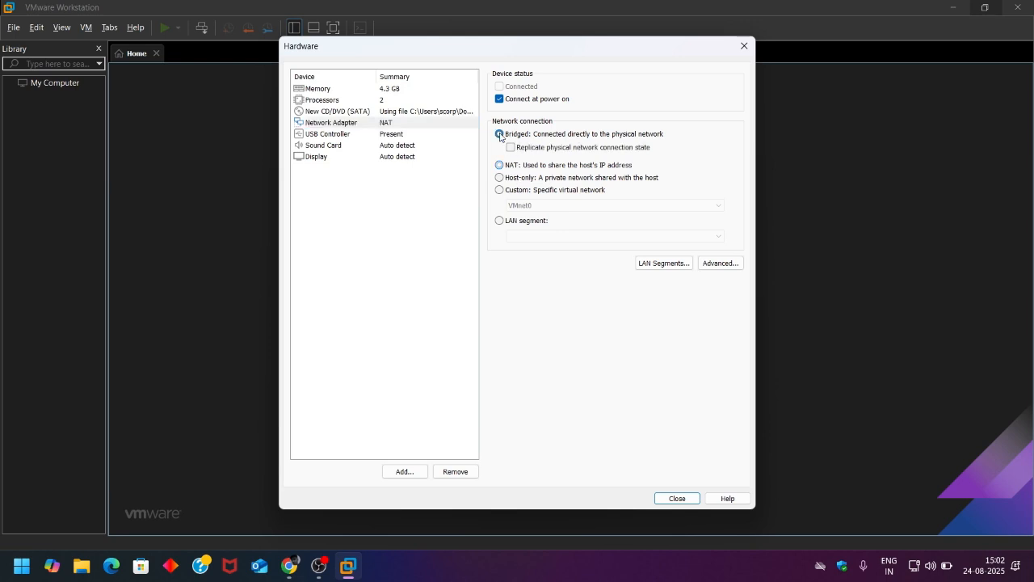
pyautogui.click(510, 148)
pyautogui.click(434, 137)
pyautogui.click(433, 146)
pyautogui.click(431, 166)
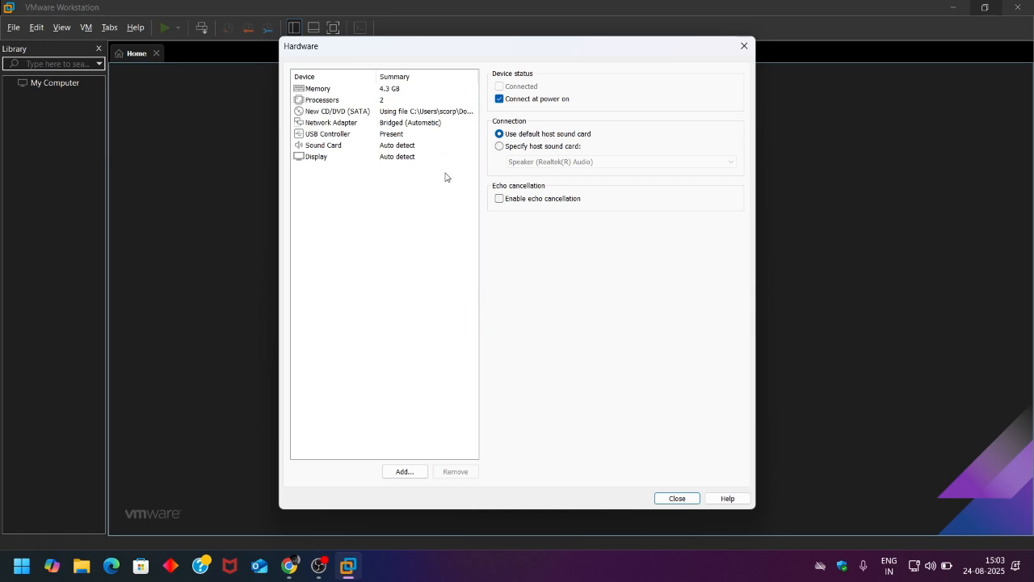
pyautogui.click(680, 498)
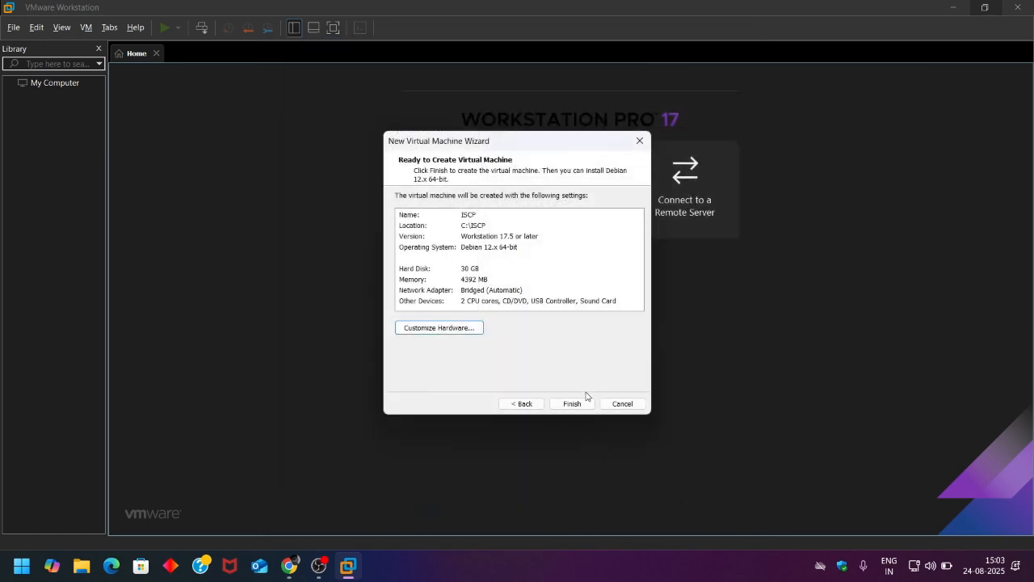
# - Create the ISCP VM, power it on, and dismiss the side-channel mitigations hint
pyautogui.click(572, 403)
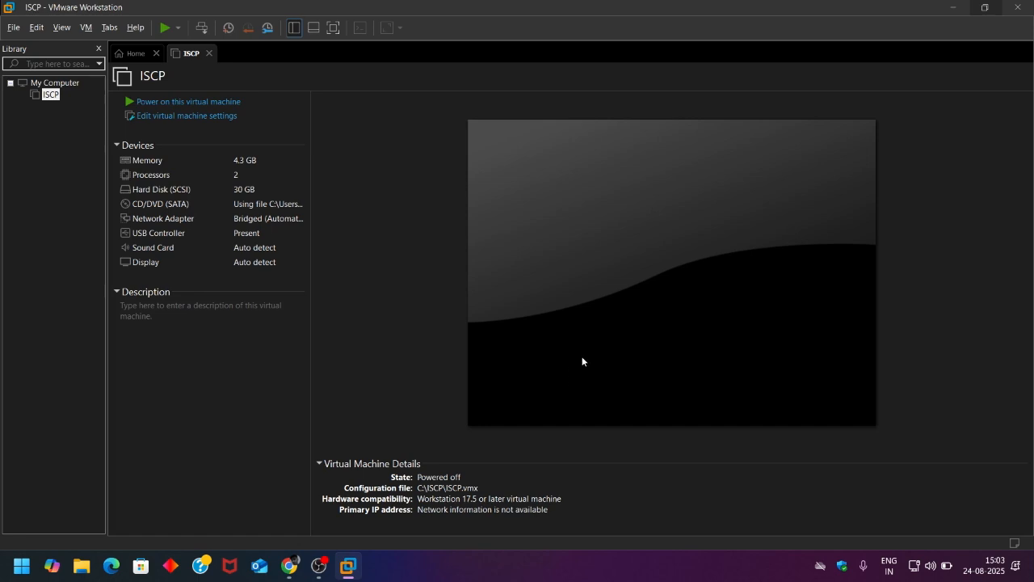
pyautogui.click(272, 106)
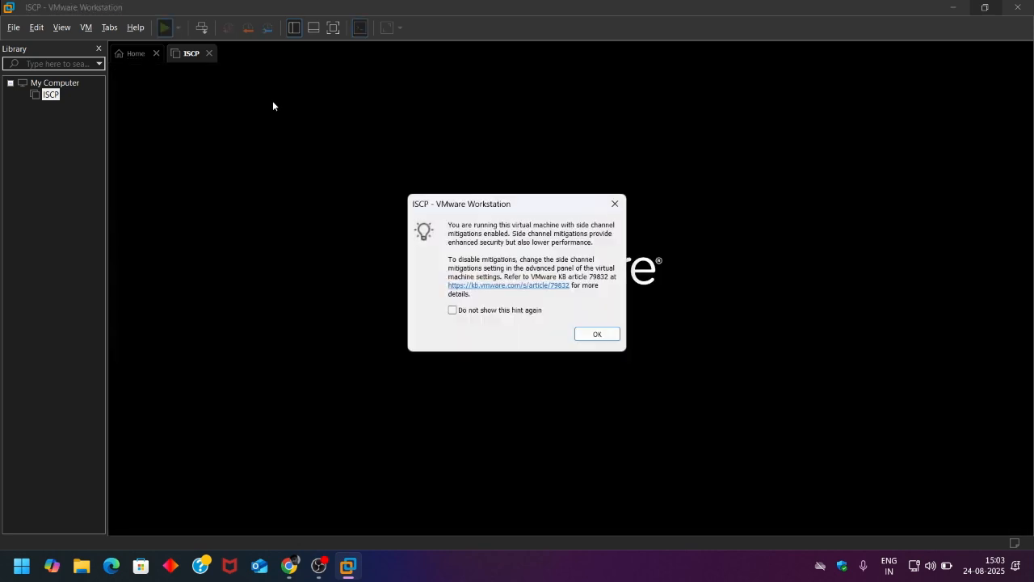
pyautogui.click(452, 312)
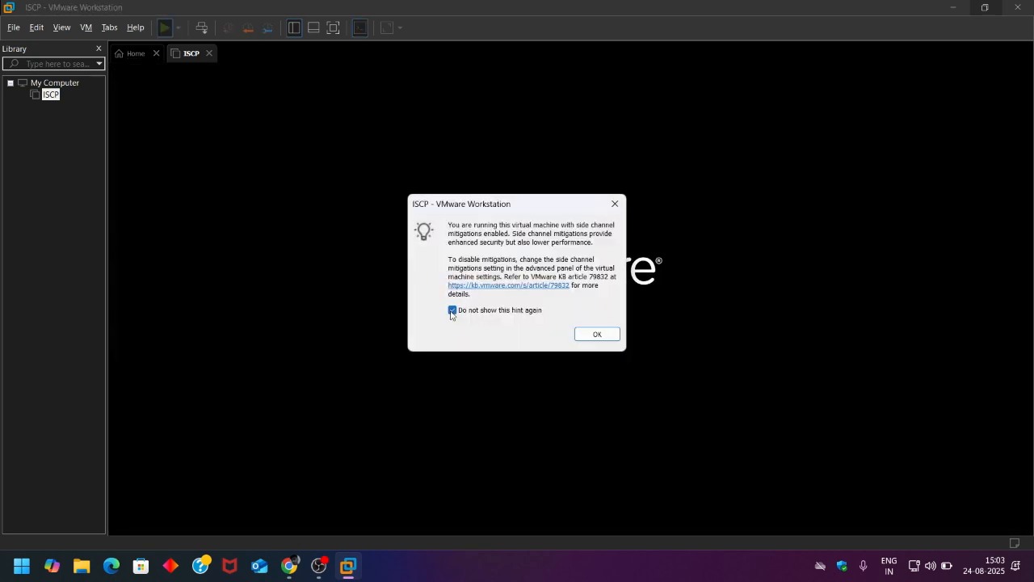
pyautogui.click(596, 334)
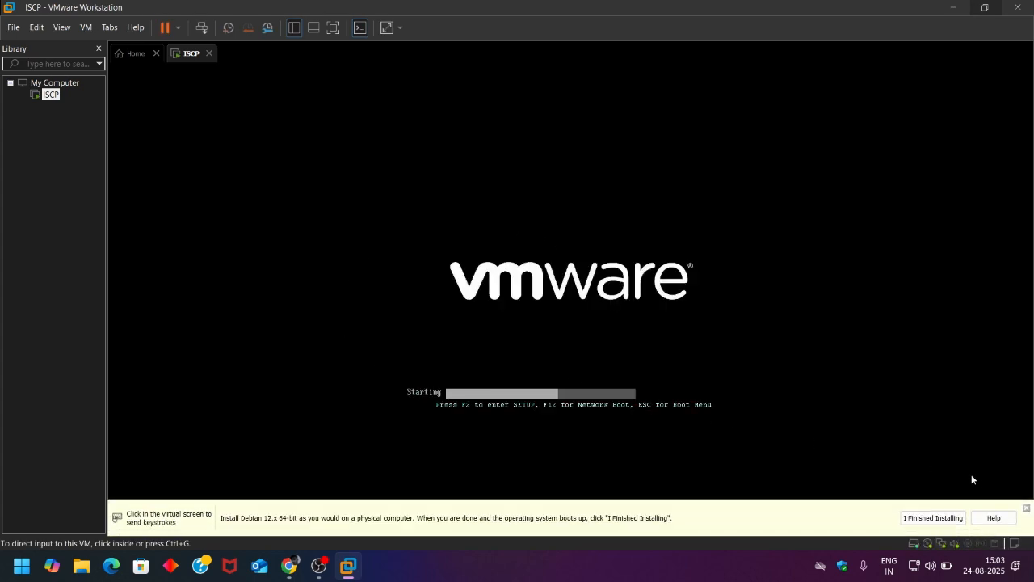
# - Dismiss the installation notice and start Graphical install from the Kali boot menu
pyautogui.click(1026, 507)
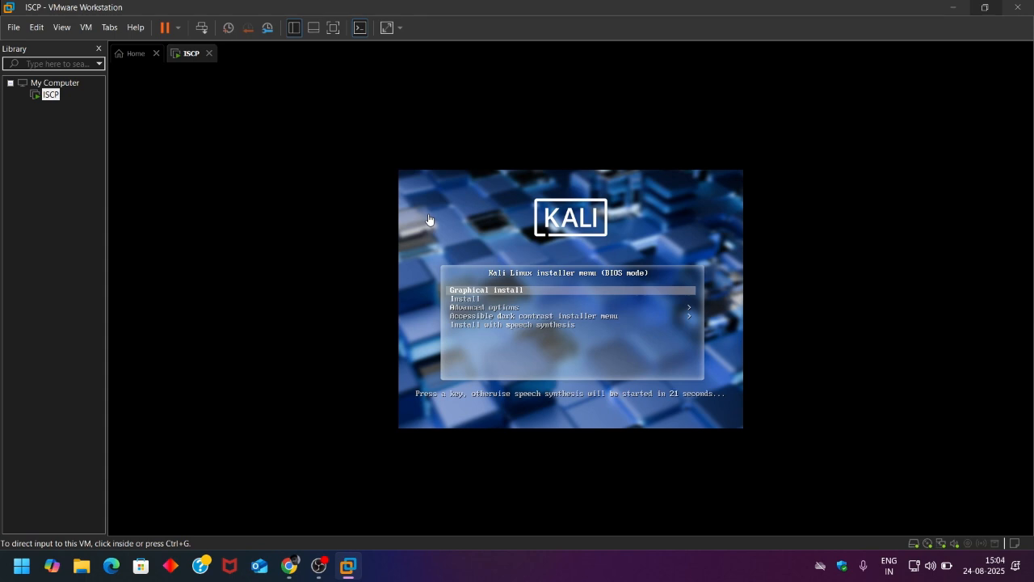
pyautogui.click(469, 241)
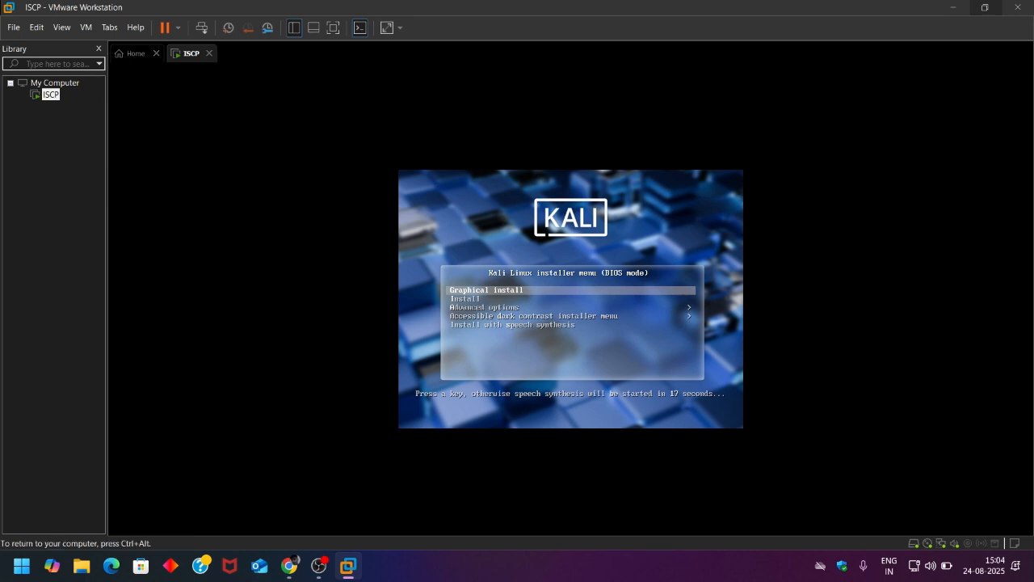
pyautogui.press('Down')
pyautogui.press('Up')
pyautogui.press('Down')
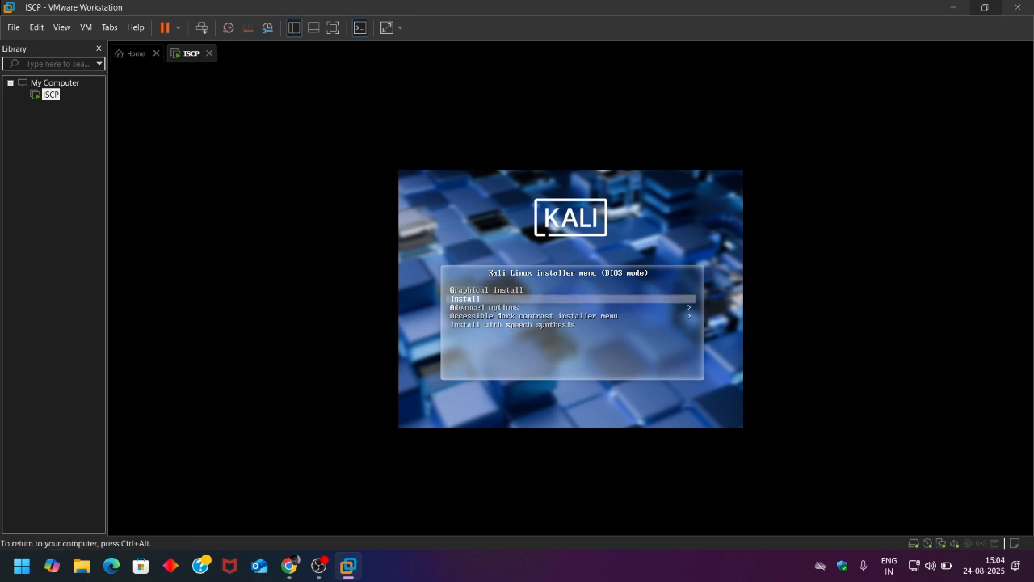
pyautogui.press('Down')
pyautogui.press('Down')
pyautogui.press('Up')
pyautogui.press('Up')
pyautogui.press('Up')
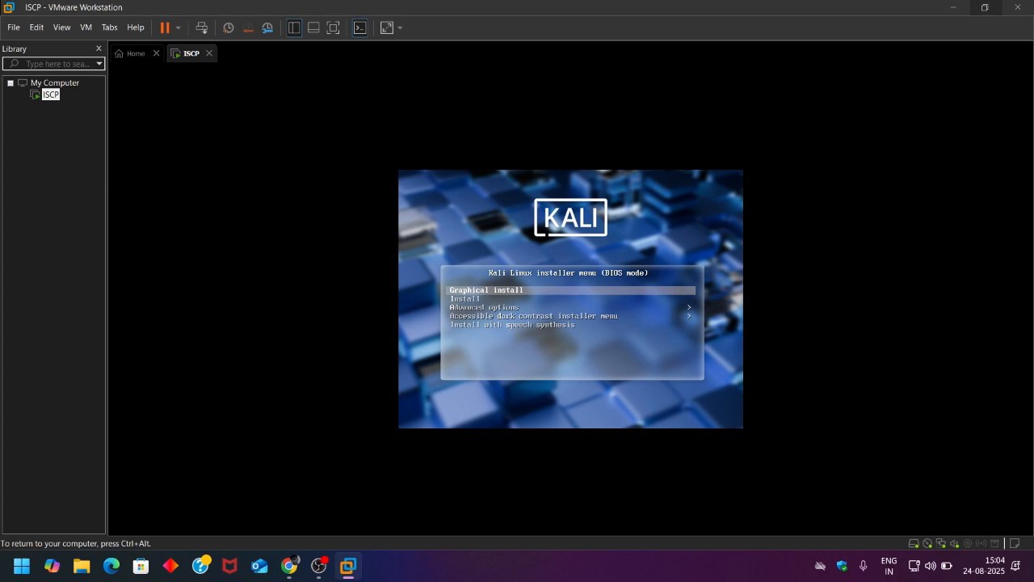
pyautogui.press('Return')
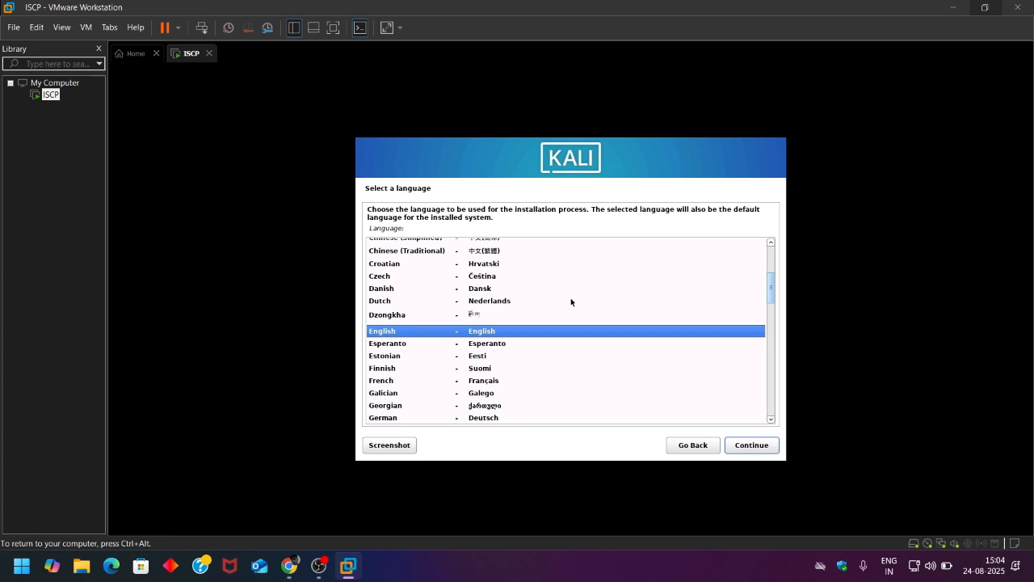
# - Choose English as language, India as location, and the American English keymap
pyautogui.click(523, 331)
pyautogui.click(734, 445)
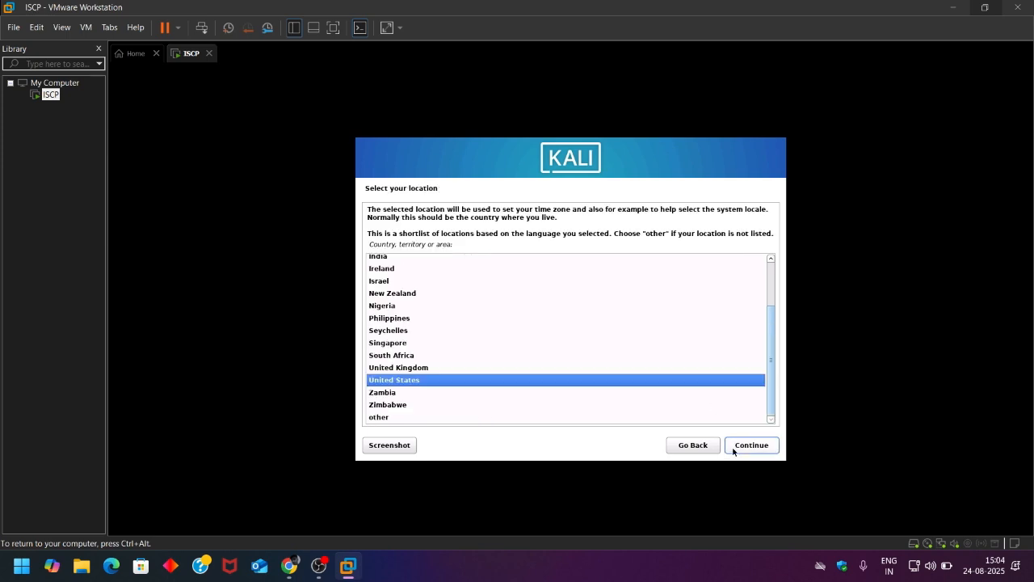
pyautogui.scroll(2, 382, 348)
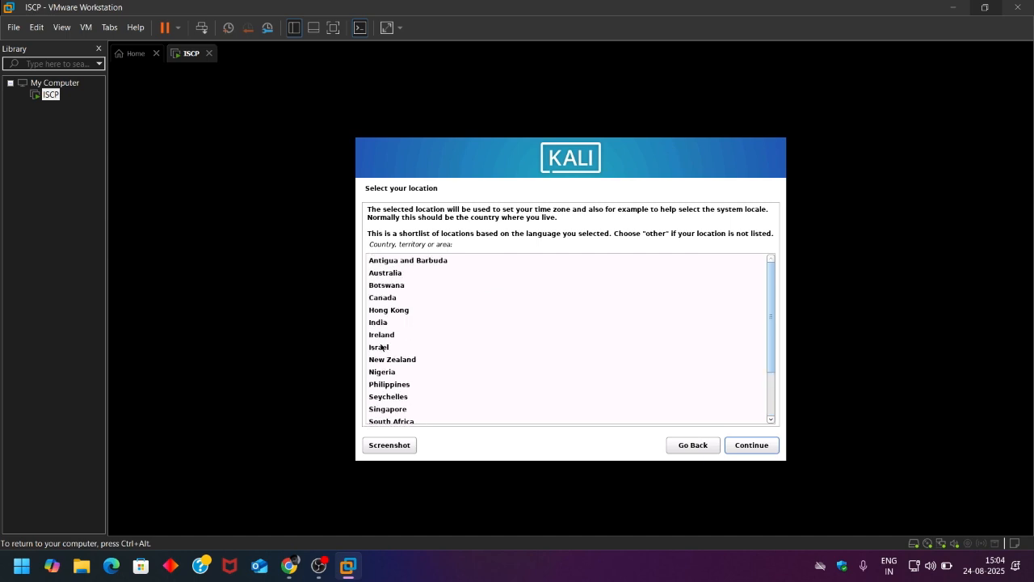
pyautogui.scroll(-2, 382, 347)
pyautogui.scroll(2, 380, 346)
pyautogui.click(421, 326)
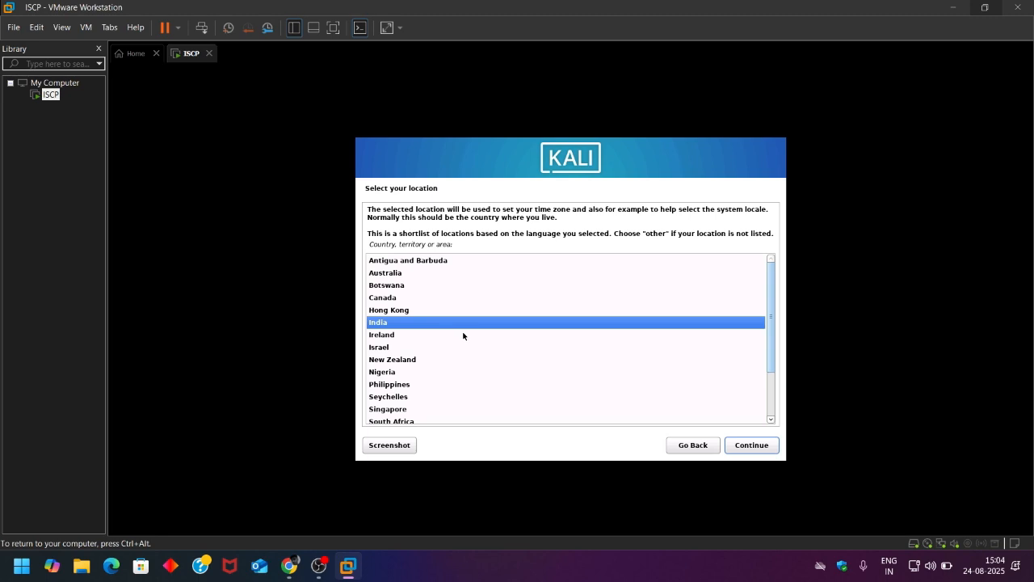
pyautogui.click(733, 445)
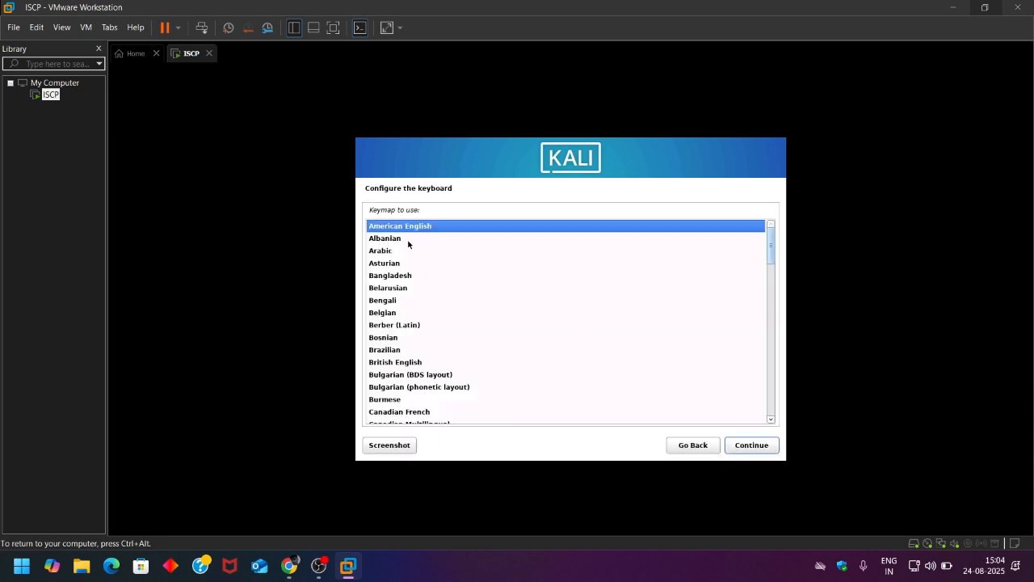
pyautogui.click(748, 445)
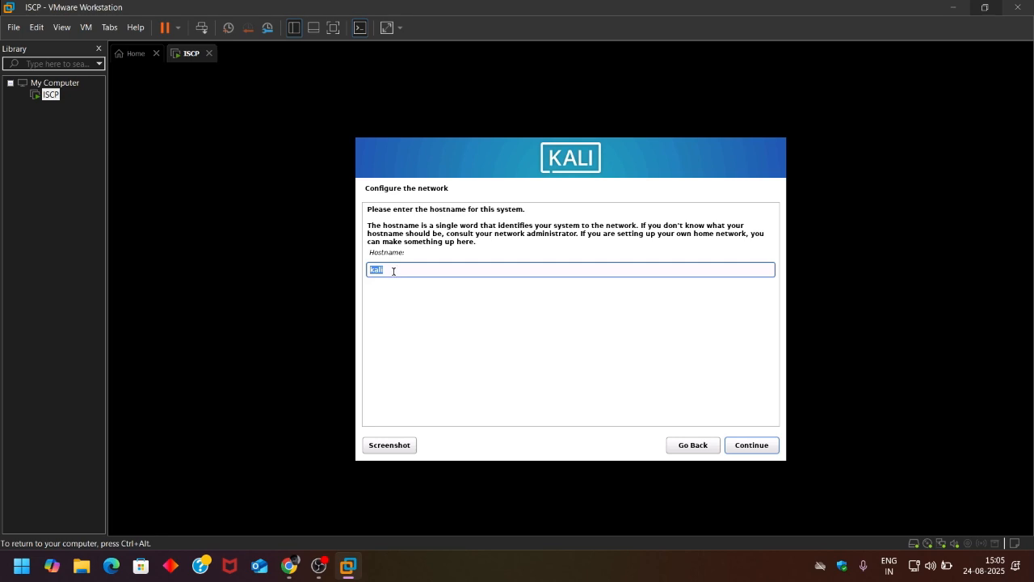
# - Keep hostname kali, leave the domain blank, and enter the new user's full name
pyautogui.click(768, 451)
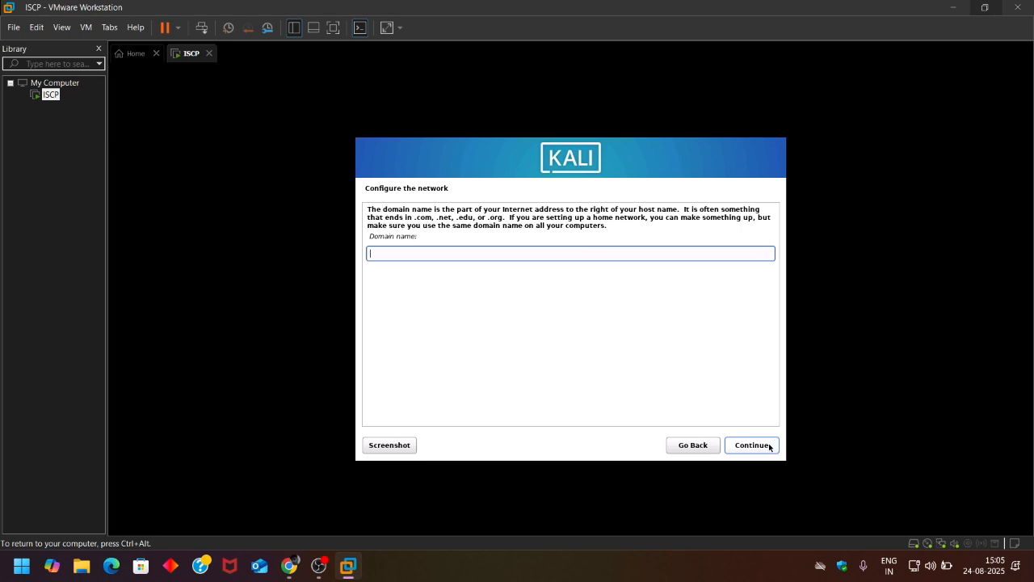
pyautogui.click(768, 446)
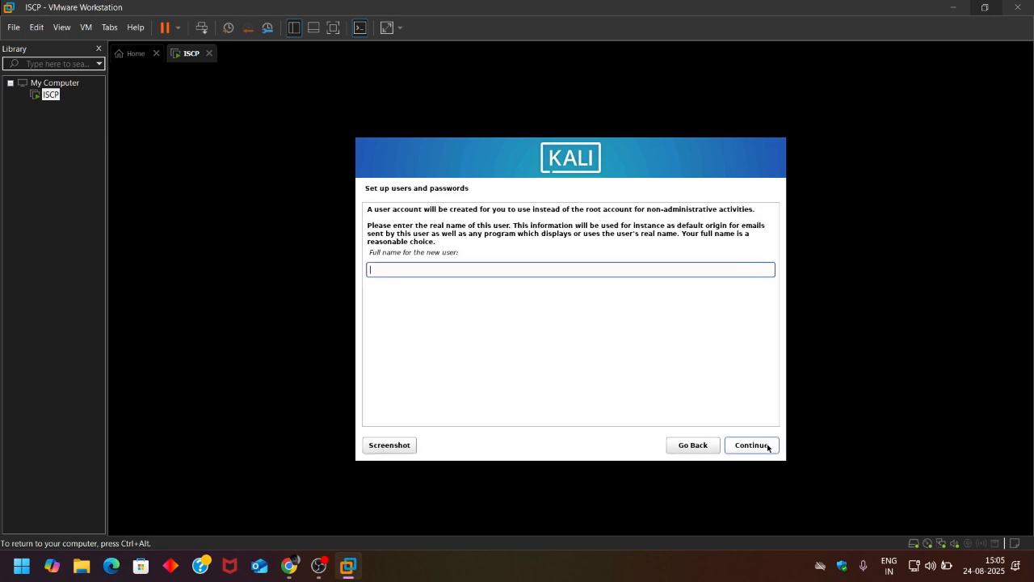
pyautogui.click(382, 266)
pyautogui.write('kali')
pyautogui.click(757, 449)
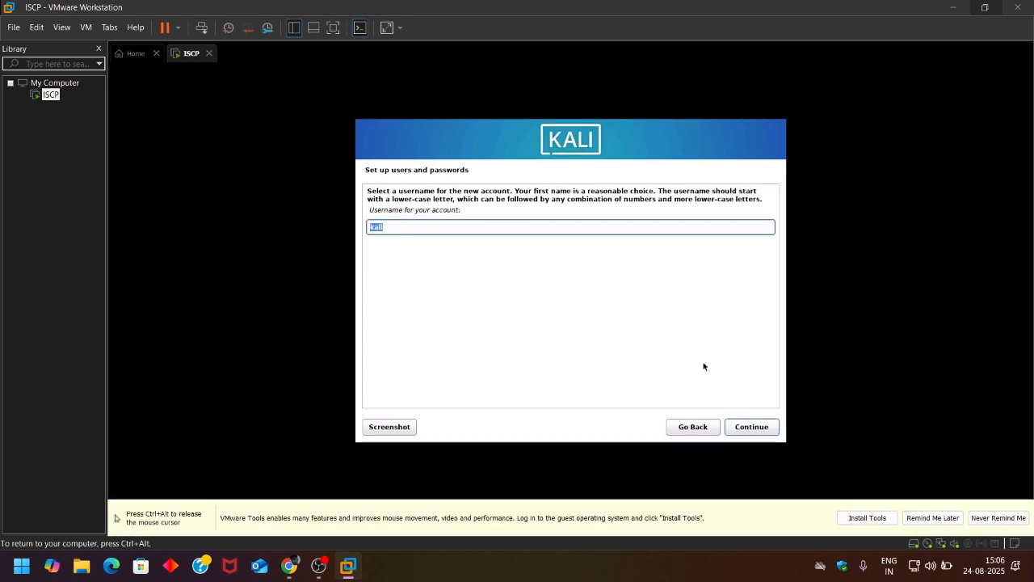
# - Accept the suggested username and enter and confirm the account password
pyautogui.click(732, 430)
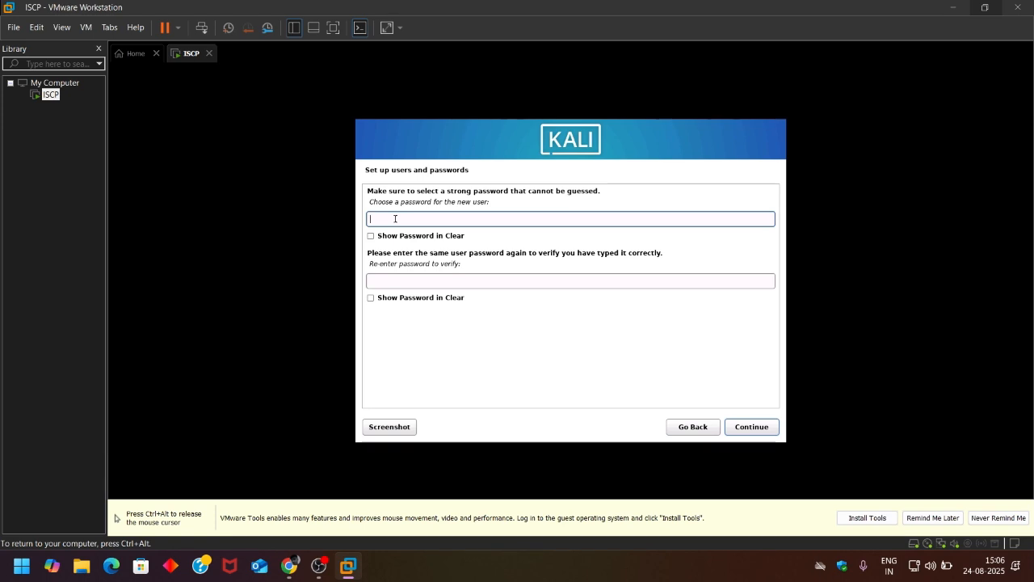
pyautogui.write('kali')
pyautogui.press('Tab')
pyautogui.press('Tab')
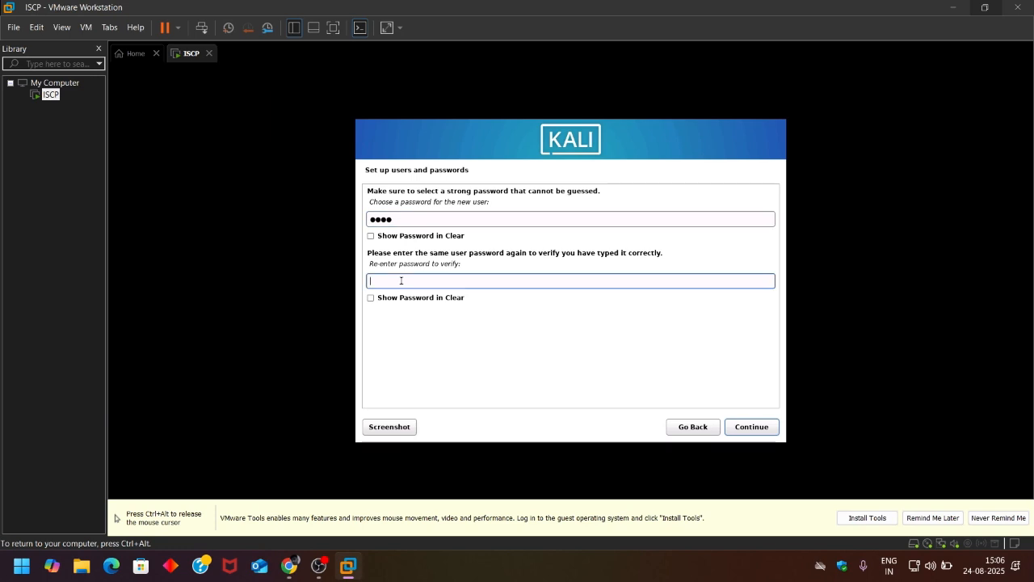
pyautogui.write('kali')
pyautogui.click(752, 427)
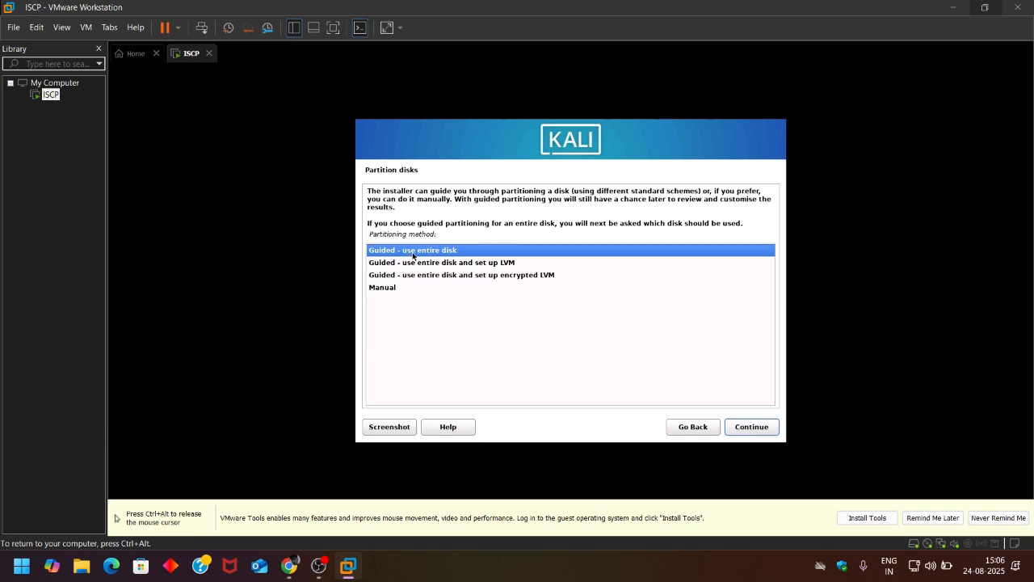
# - Guided-partition the whole 32.2 GB sda disk with all files in one partition and write changes
pyautogui.click(767, 432)
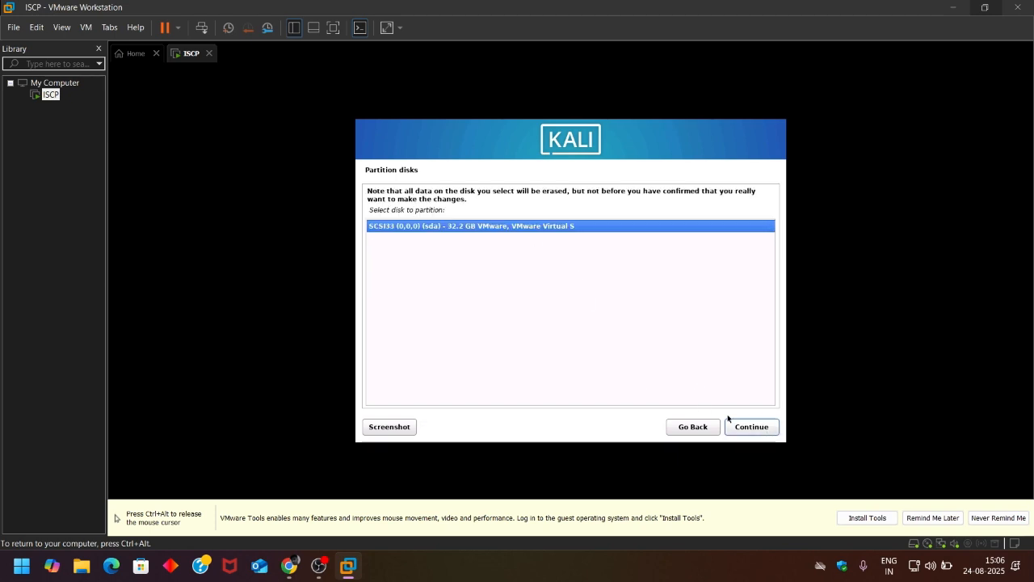
pyautogui.click(732, 422)
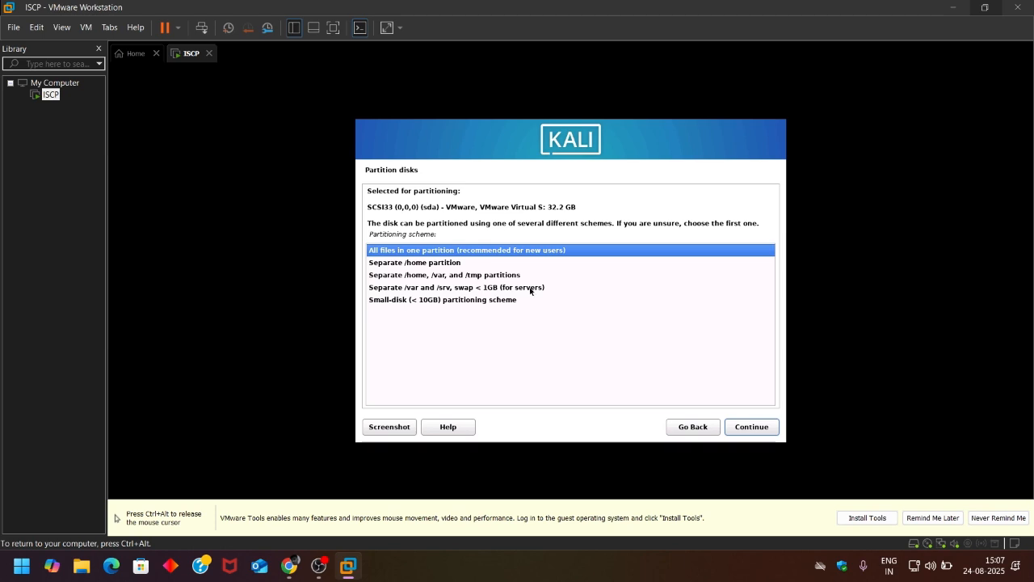
pyautogui.click(726, 427)
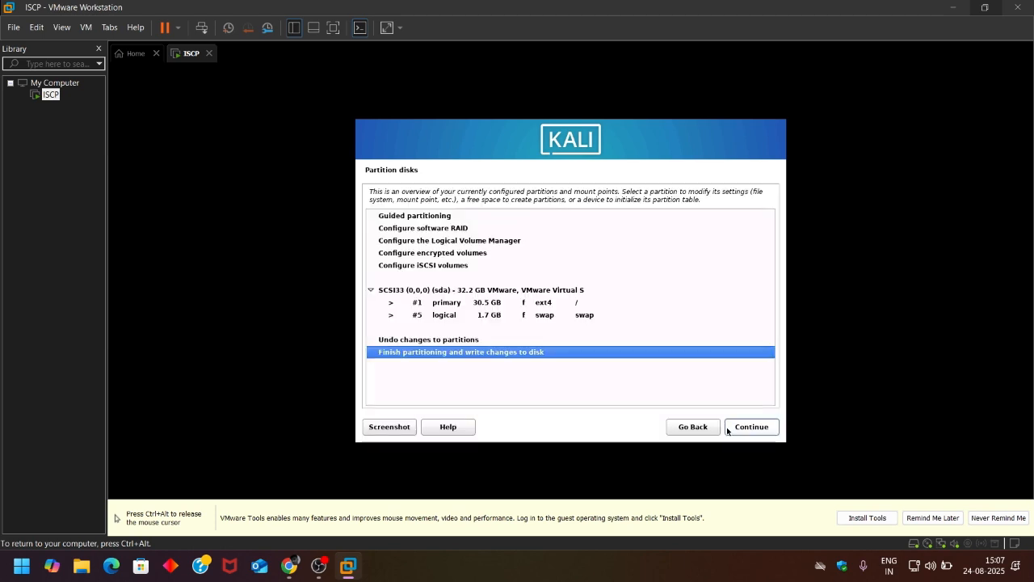
pyautogui.click(738, 432)
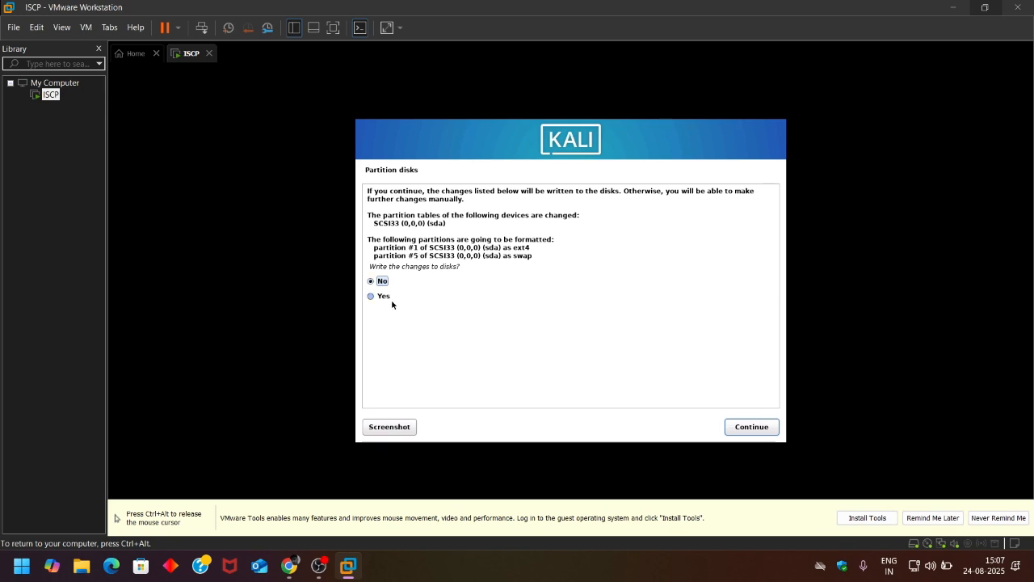
pyautogui.click(750, 429)
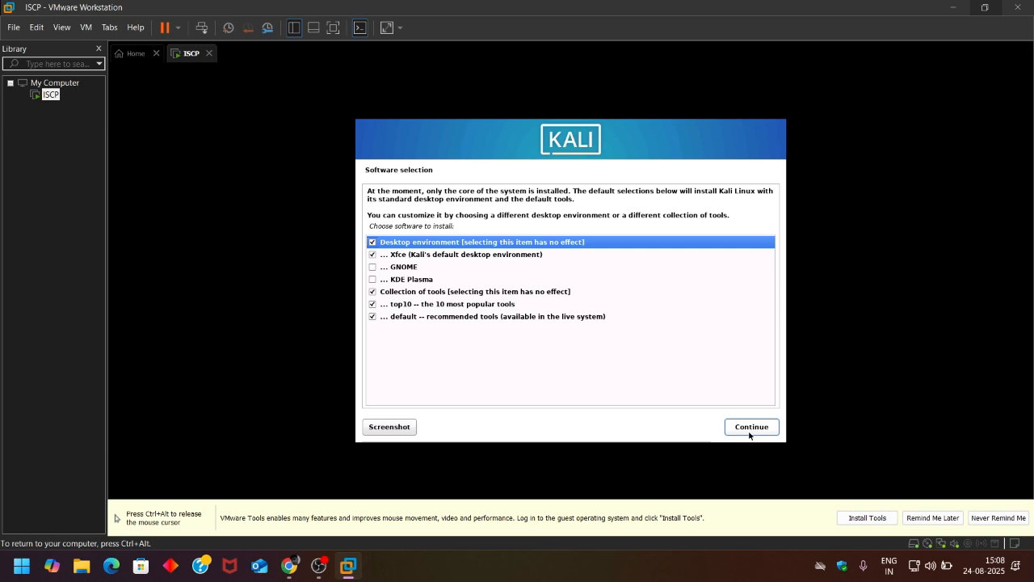
# - Keep the default Xfce and tools selection and install GRUB onto /dev/sda
pyautogui.hotkey('ctrl', 'alt')
pyautogui.click(757, 427)
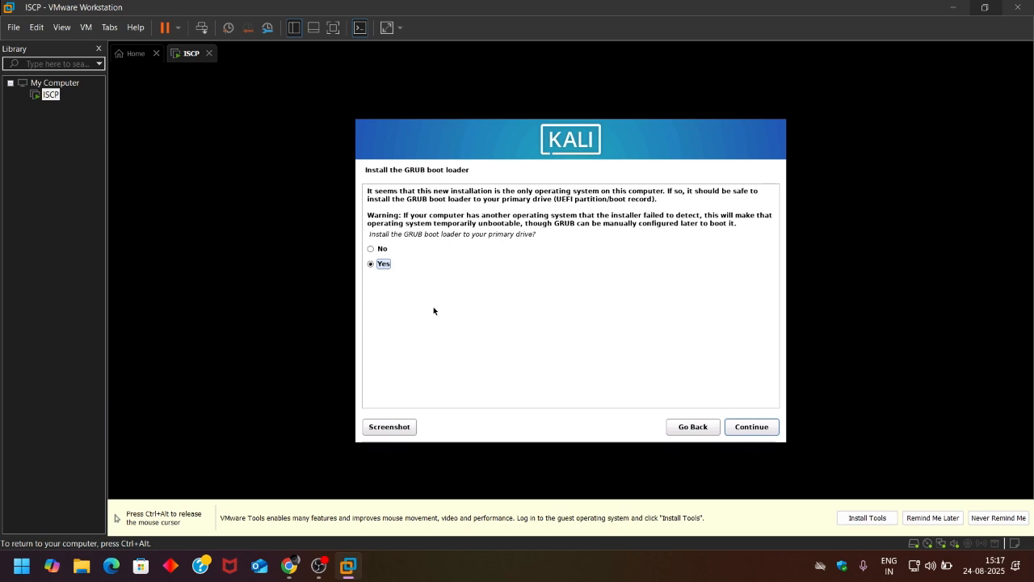
pyautogui.click(741, 429)
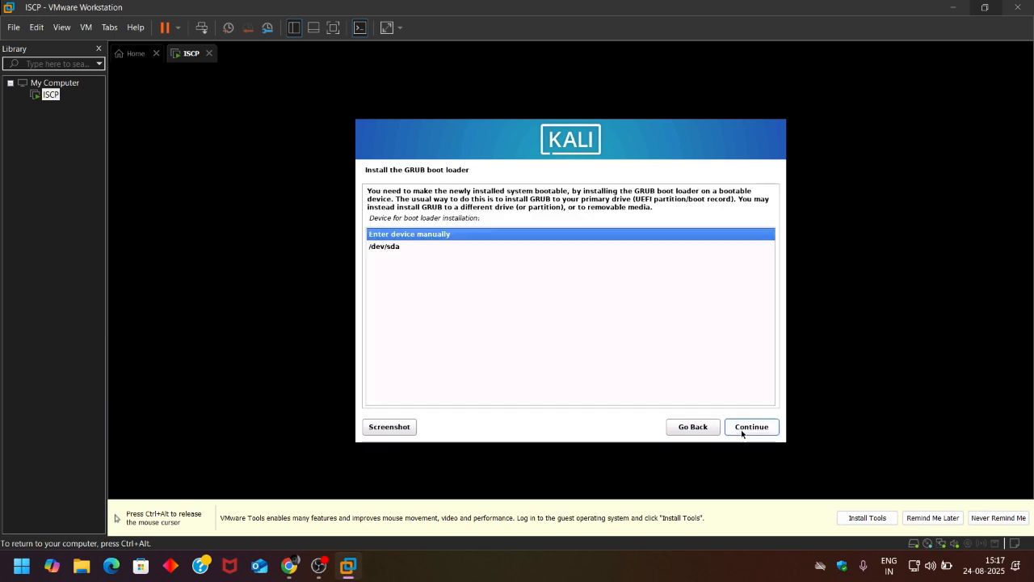
pyautogui.click(419, 247)
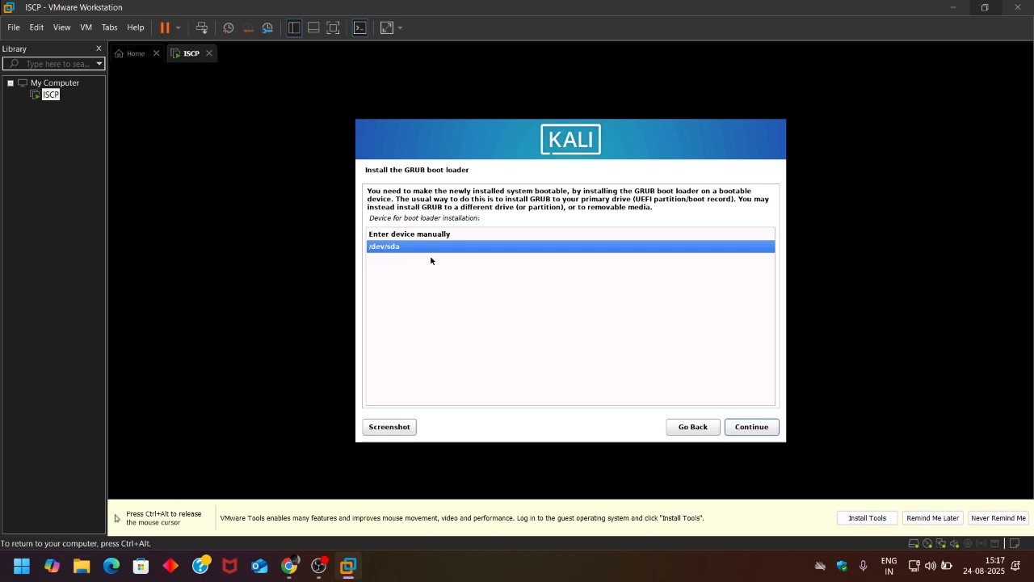
pyautogui.click(737, 433)
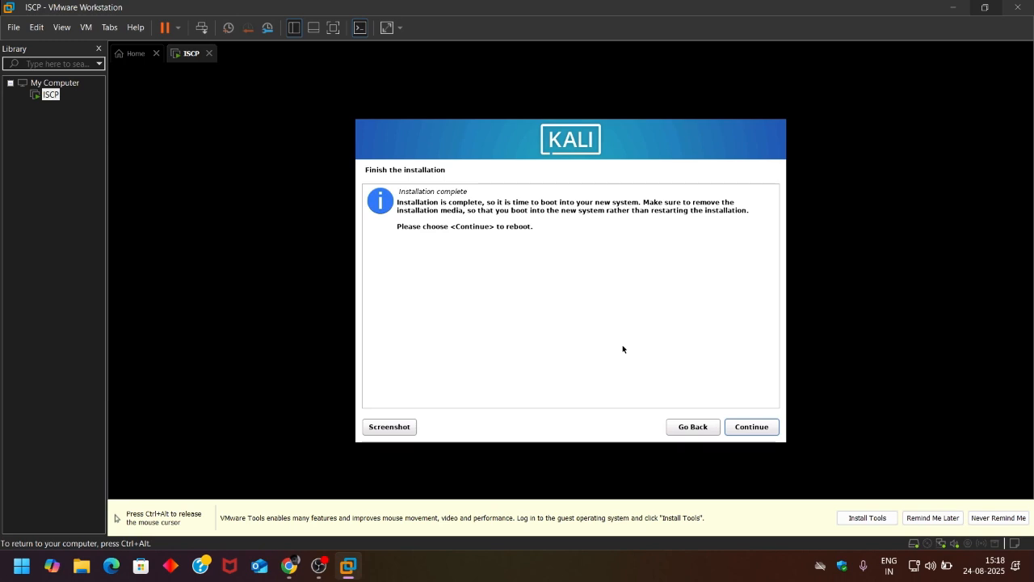
# - Restart into the installed Kali system and sign in as user 'kali' with the account password
pyautogui.click(743, 429)
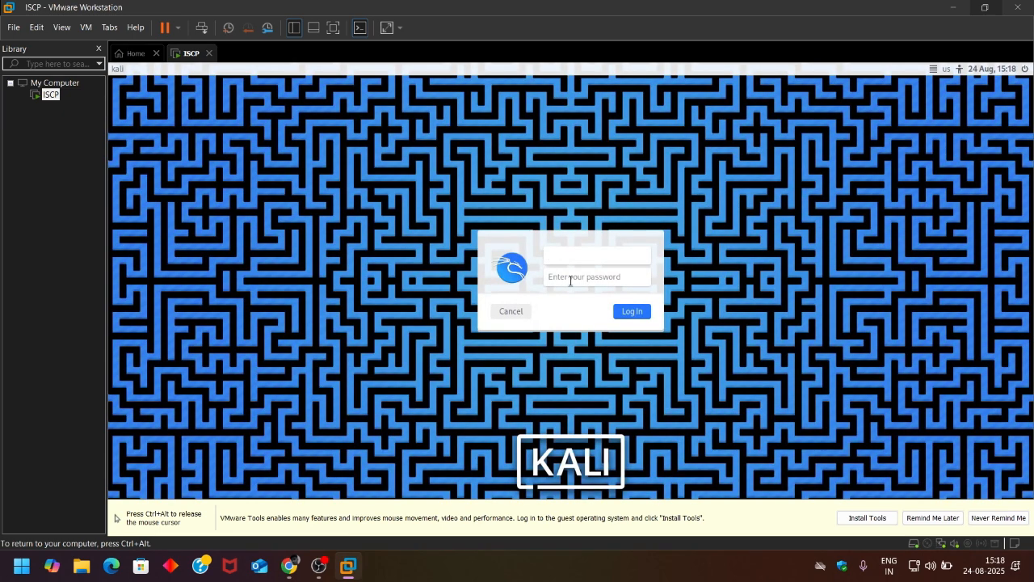
pyautogui.write('kali')
pyautogui.click(583, 281)
pyautogui.write('kali')
pyautogui.press('Return')
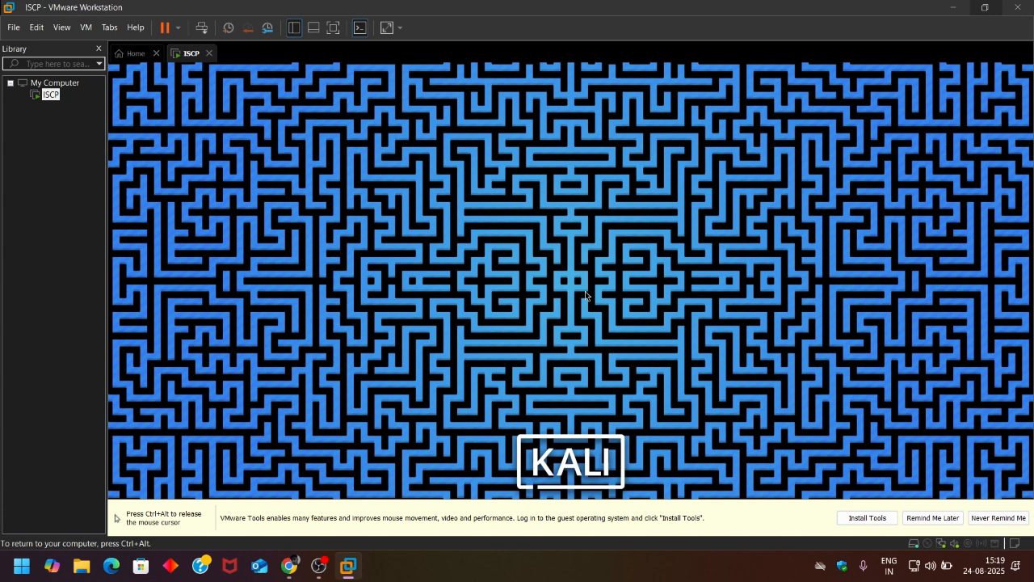